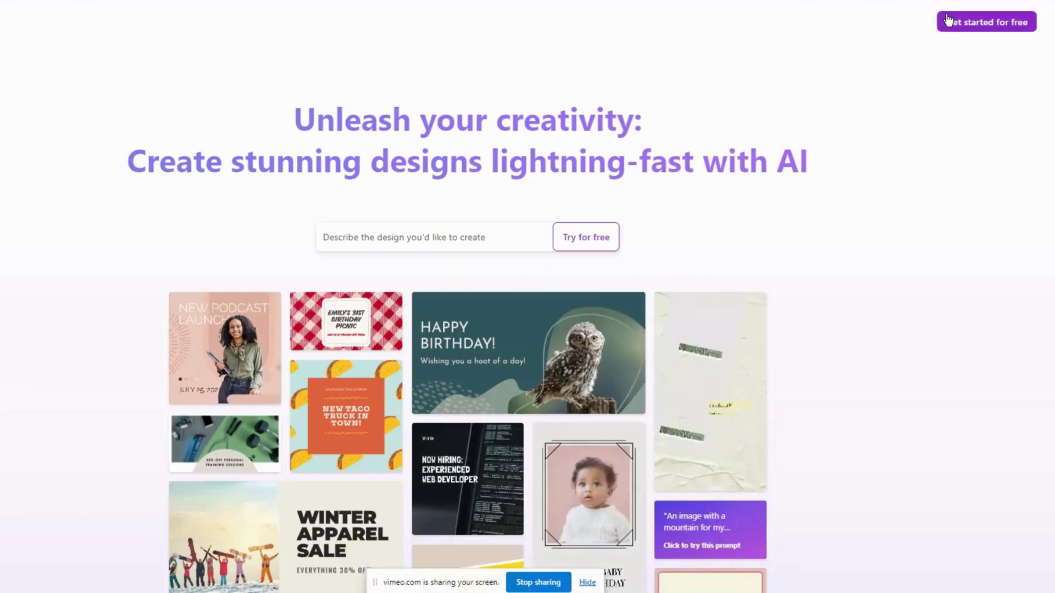
Step: Start Designer for free without signing in and scroll through the Get started page
{"action": "left_click", "coordinate": [947, 24]}
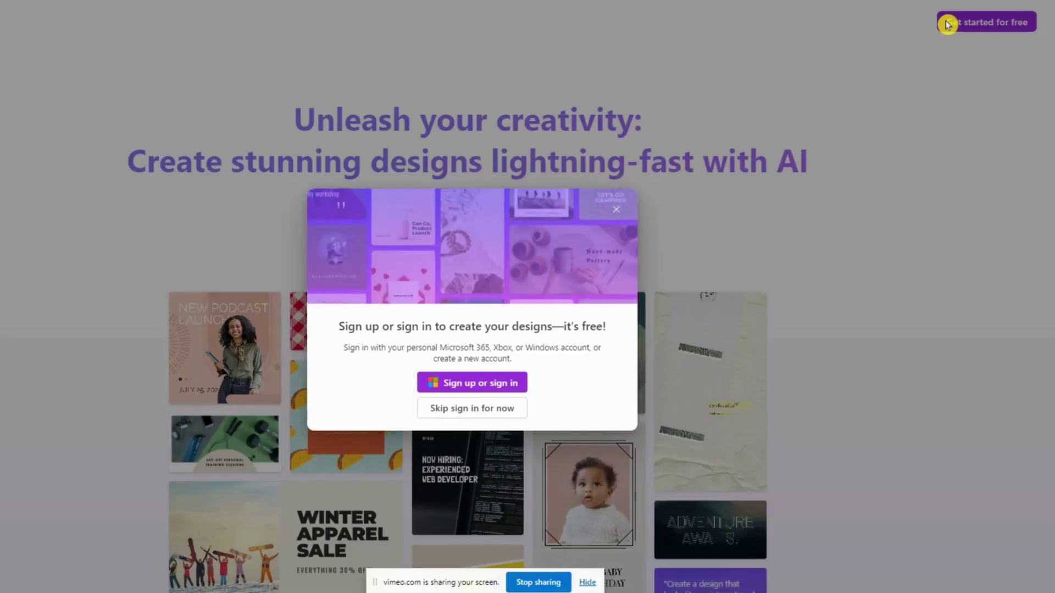
{"action": "left_click", "coordinate": [465, 384]}
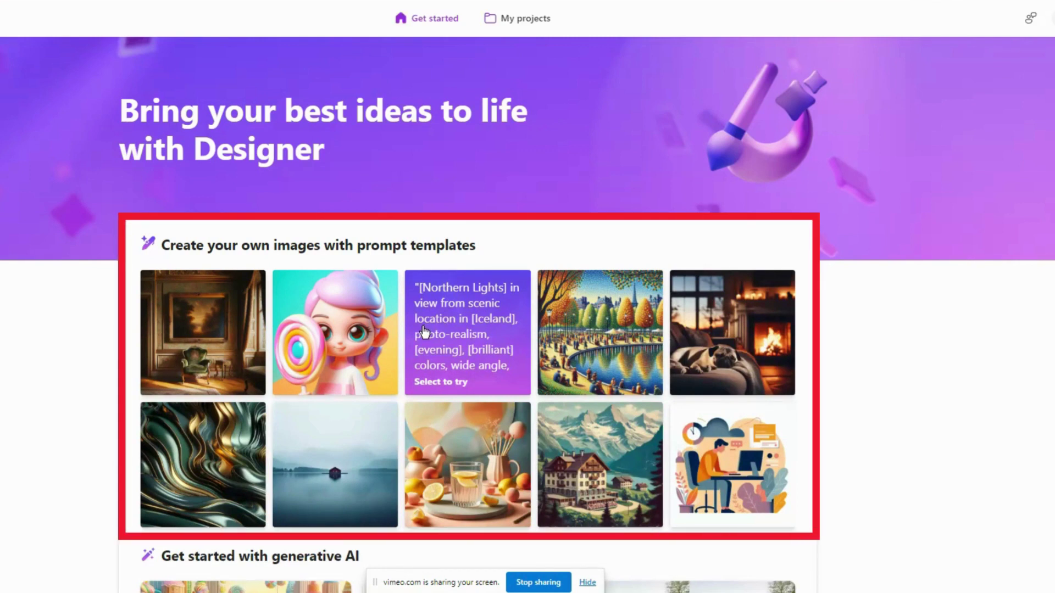
{"action": "scroll", "coordinate": [429, 318], "scroll_direction": "down", "scroll_amount": 3}
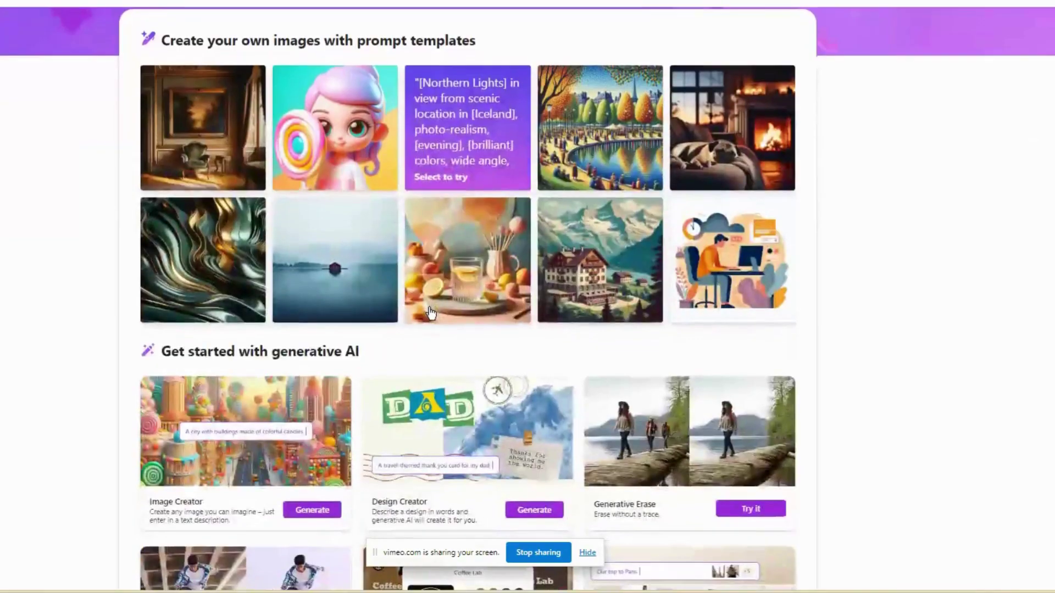
{"action": "scroll", "coordinate": [431, 311], "scroll_direction": "down", "scroll_amount": 2}
{"action": "scroll", "coordinate": [430, 312], "scroll_direction": "down", "scroll_amount": 1}
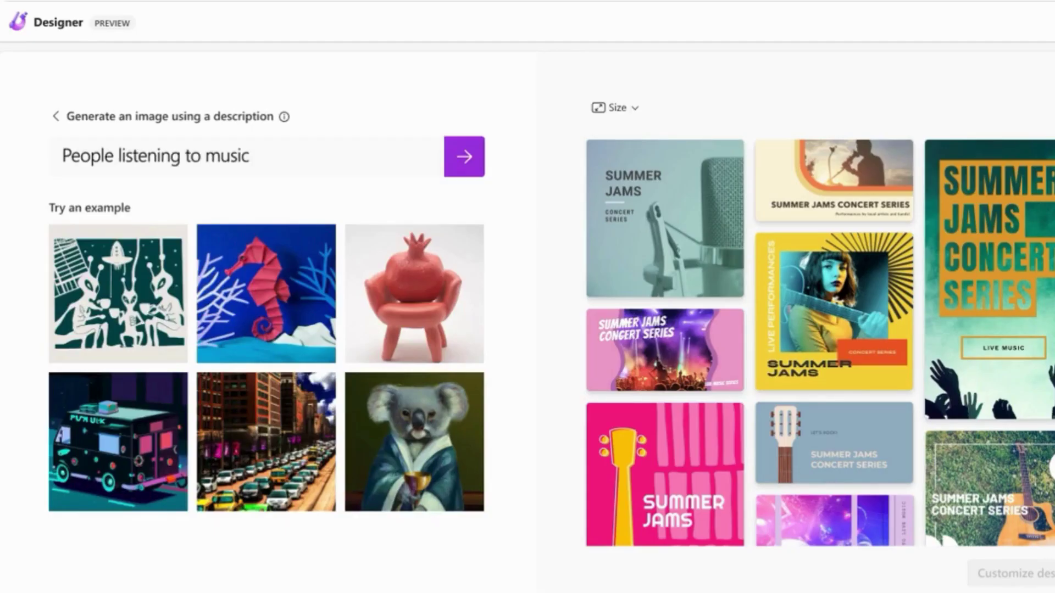
Step: Edit the Image Creator prompt and add the first park illustration of people listening to music
{"action": "type", "text": "tion"}
{"action": "left_click", "coordinate": [454, 158]}
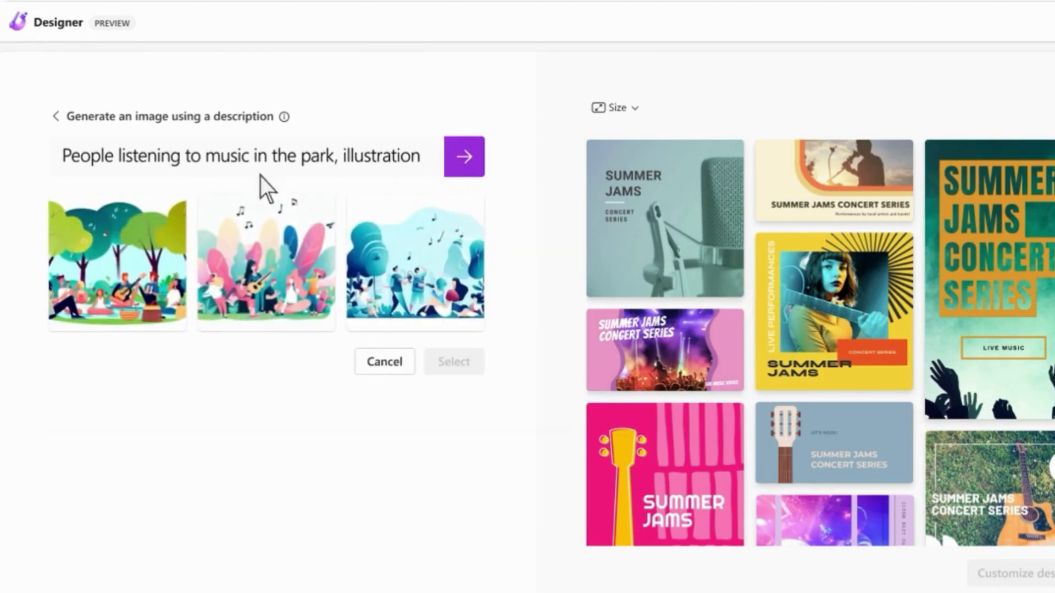
{"action": "left_click", "coordinate": [164, 214]}
{"action": "left_click", "coordinate": [446, 362]}
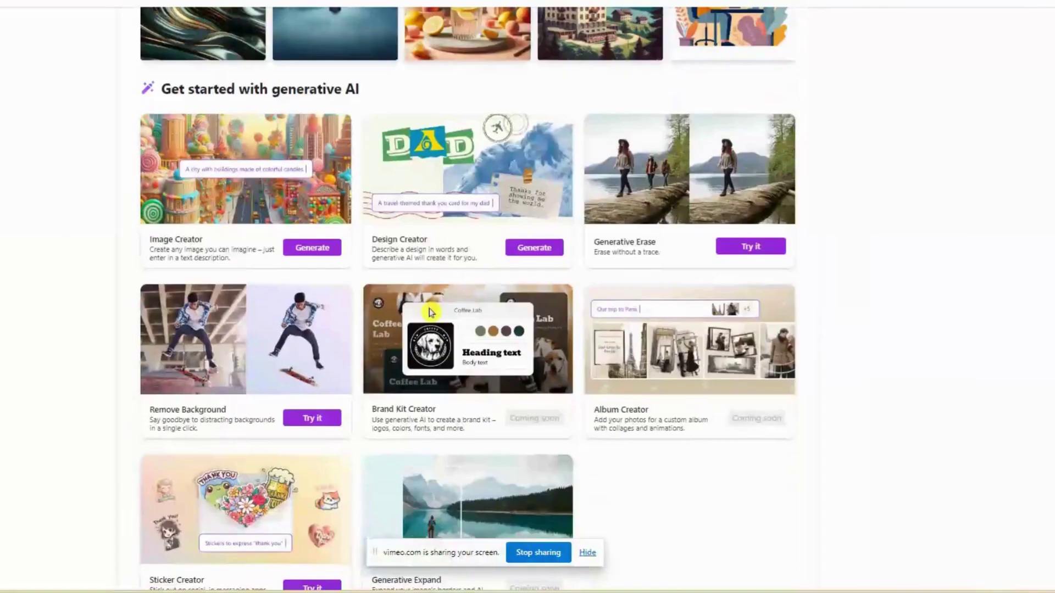
{"action": "scroll", "coordinate": [430, 310], "scroll_direction": "down", "scroll_amount": 3}
{"action": "scroll", "coordinate": [431, 312], "scroll_direction": "down", "scroll_amount": 3}
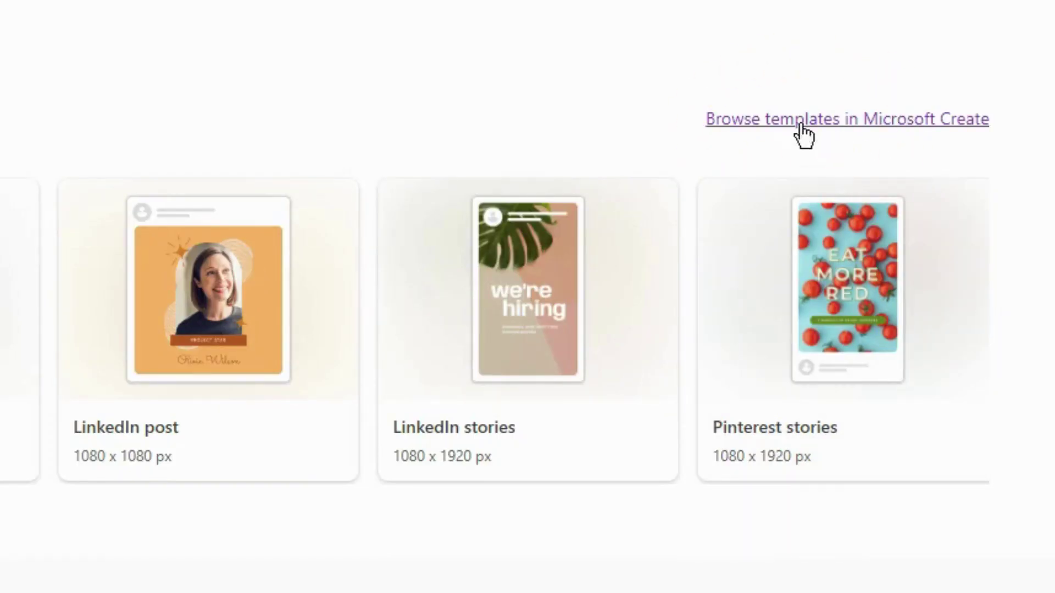
Step: Open the Microsoft Create template site and scroll its template categories, including Food and drink
{"action": "left_click", "coordinate": [875, 132]}
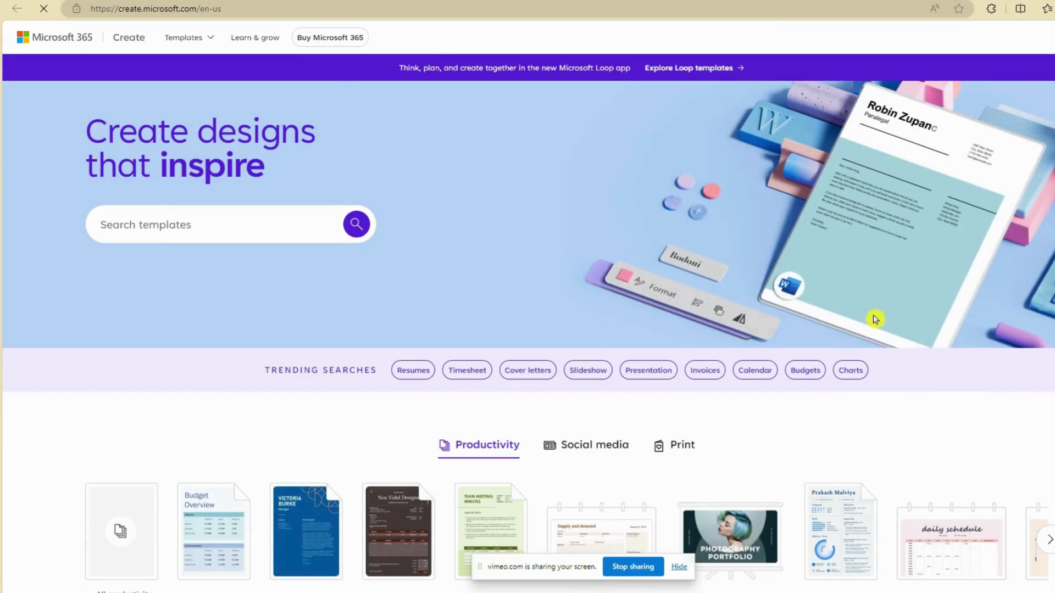
{"action": "scroll", "coordinate": [875, 319], "scroll_direction": "down", "scroll_amount": 6}
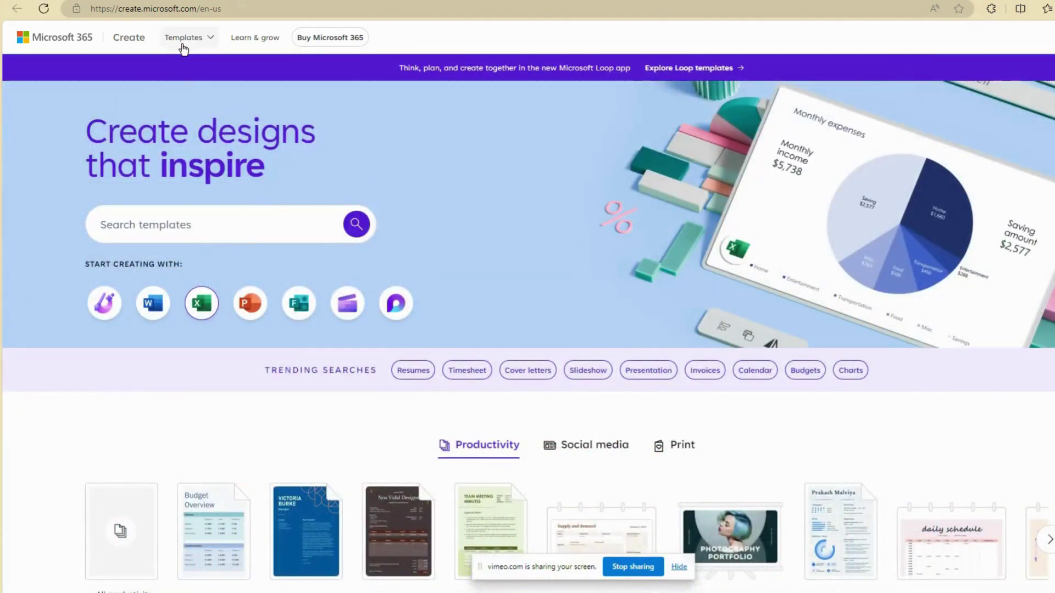
{"action": "left_click", "coordinate": [183, 45]}
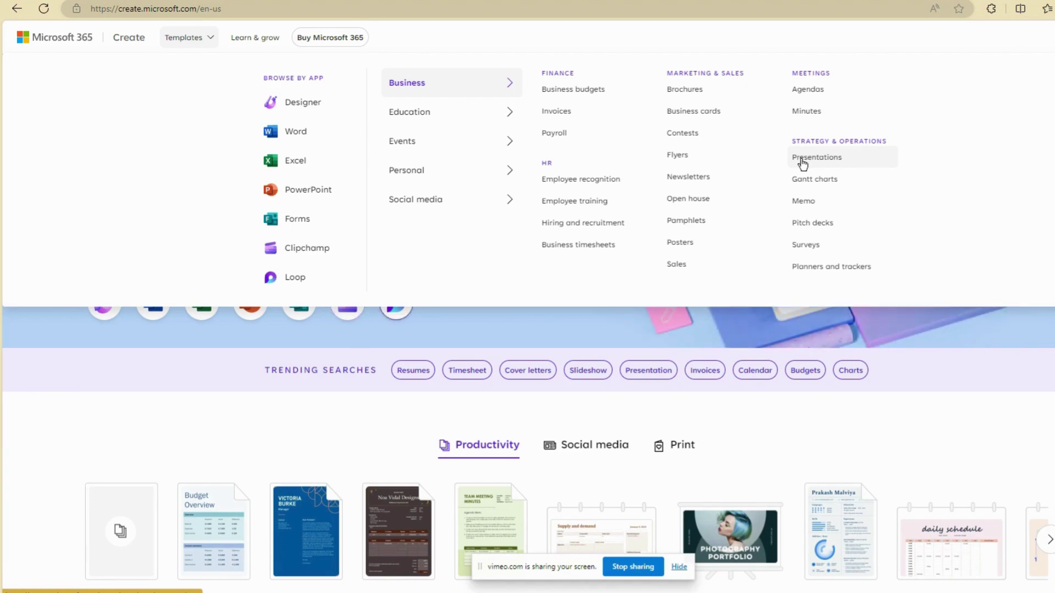
{"action": "scroll", "coordinate": [875, 321], "scroll_direction": "down", "scroll_amount": 15}
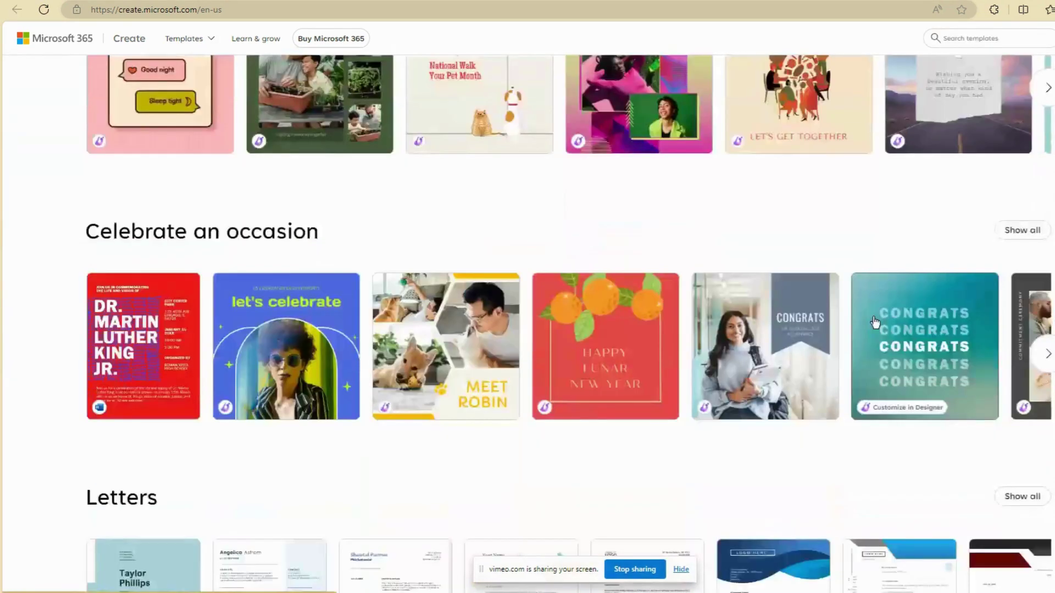
{"action": "scroll", "coordinate": [875, 321], "scroll_direction": "down", "scroll_amount": 10}
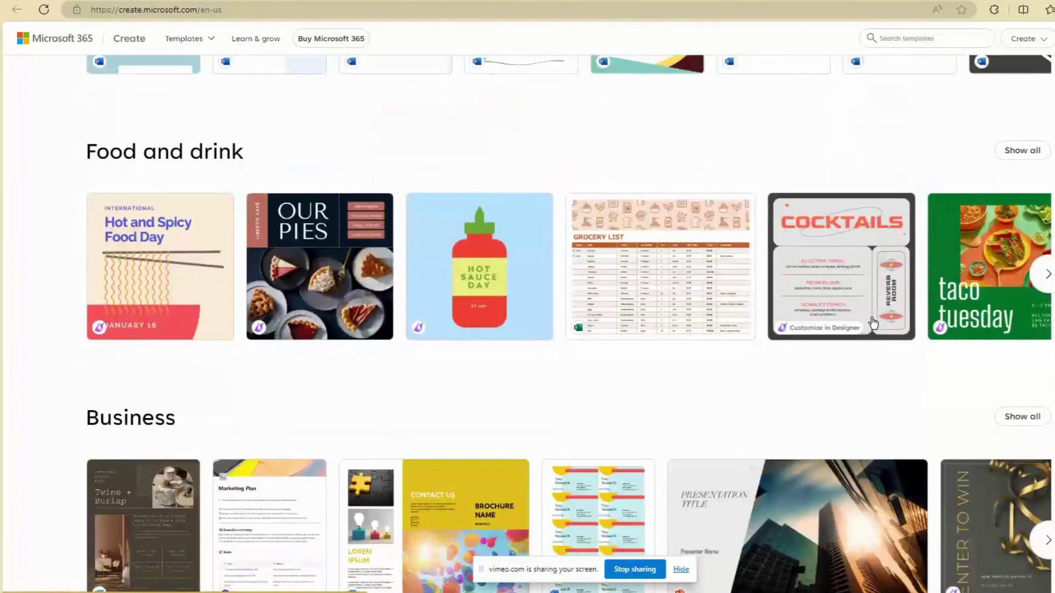
{"action": "scroll", "coordinate": [873, 322], "scroll_direction": "down", "scroll_amount": 6}
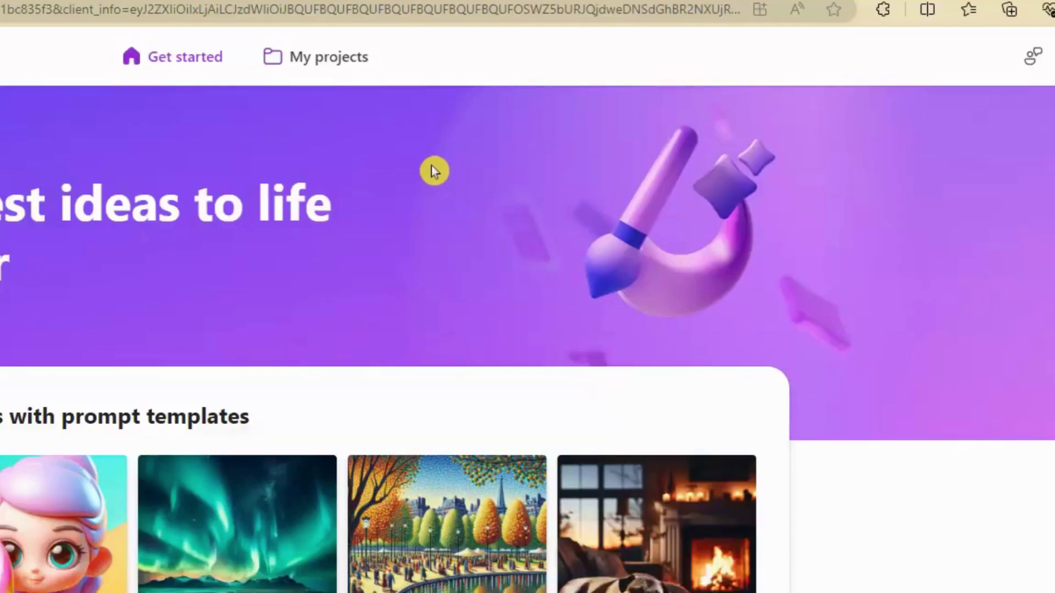
Step: Start a new project and generate designs for 'a3 poster for free coffee day on 9th of February 2024'
{"action": "left_click", "coordinate": [330, 66]}
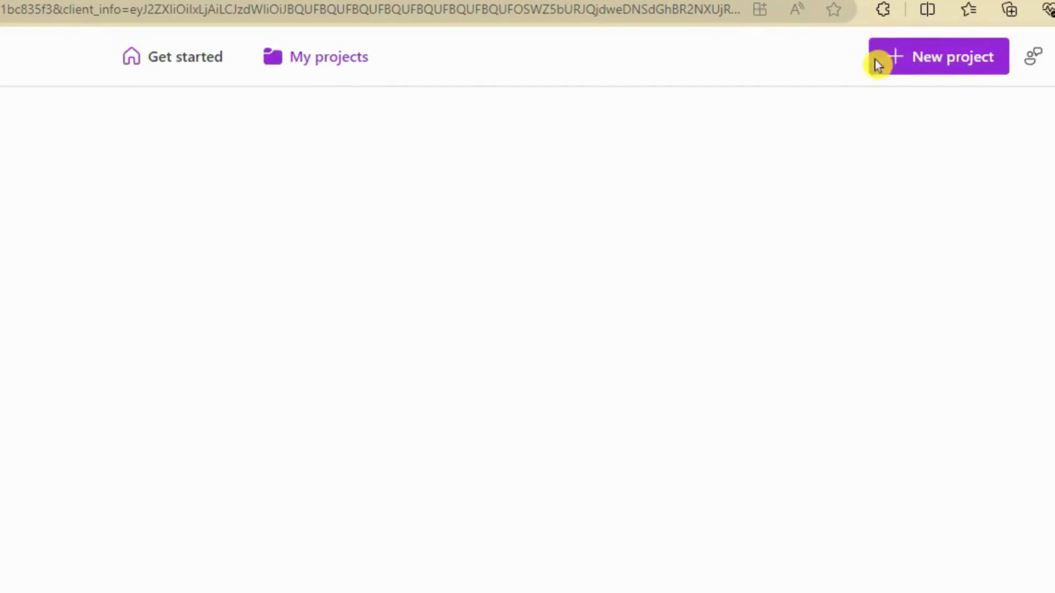
{"action": "left_click", "coordinate": [875, 60]}
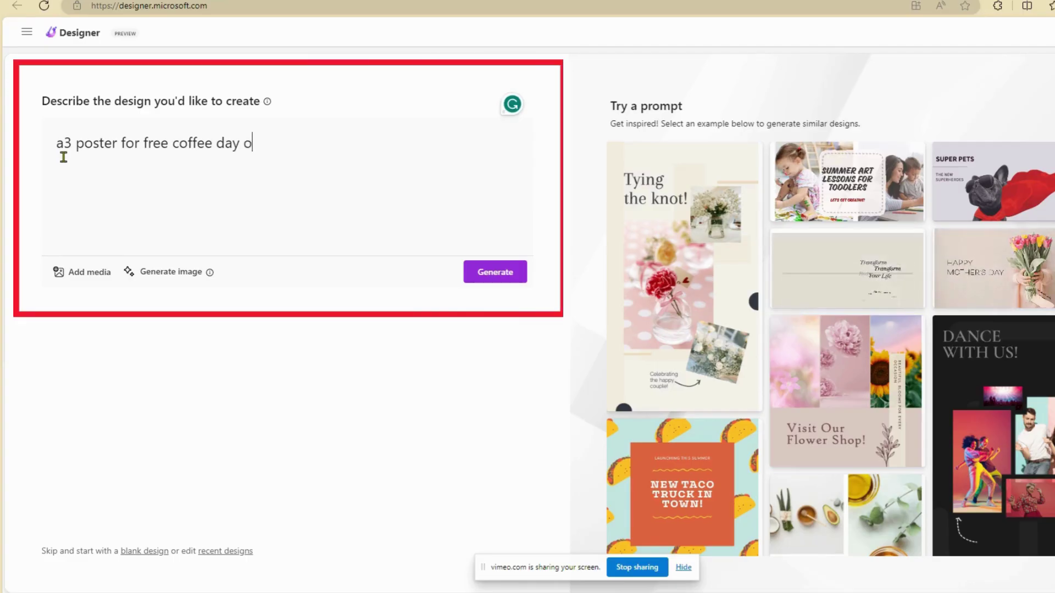
{"action": "type", "text": "n 9th of Fe"}
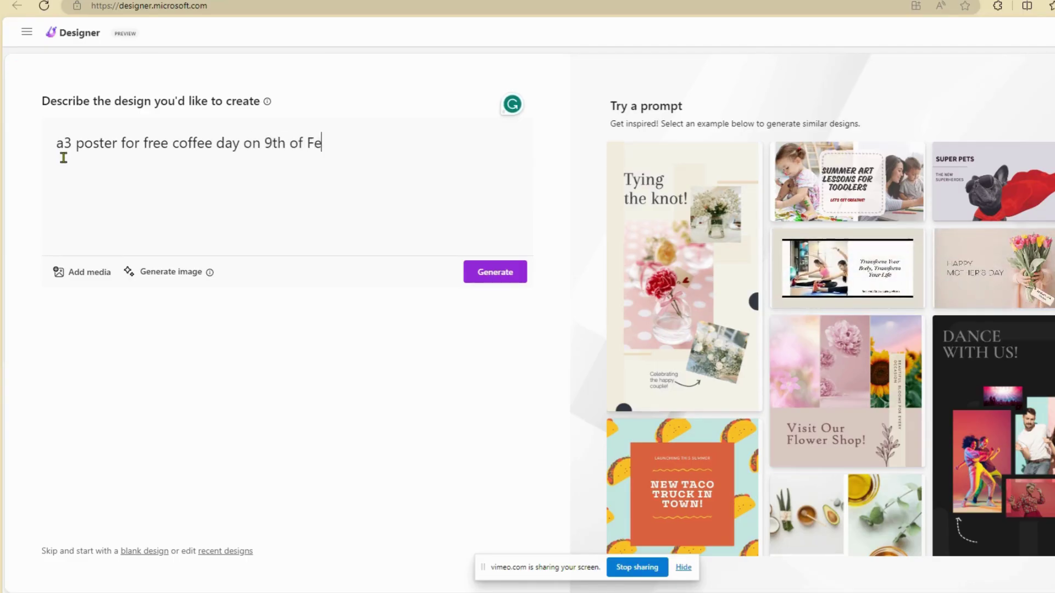
{"action": "type", "text": "bruary 2024"}
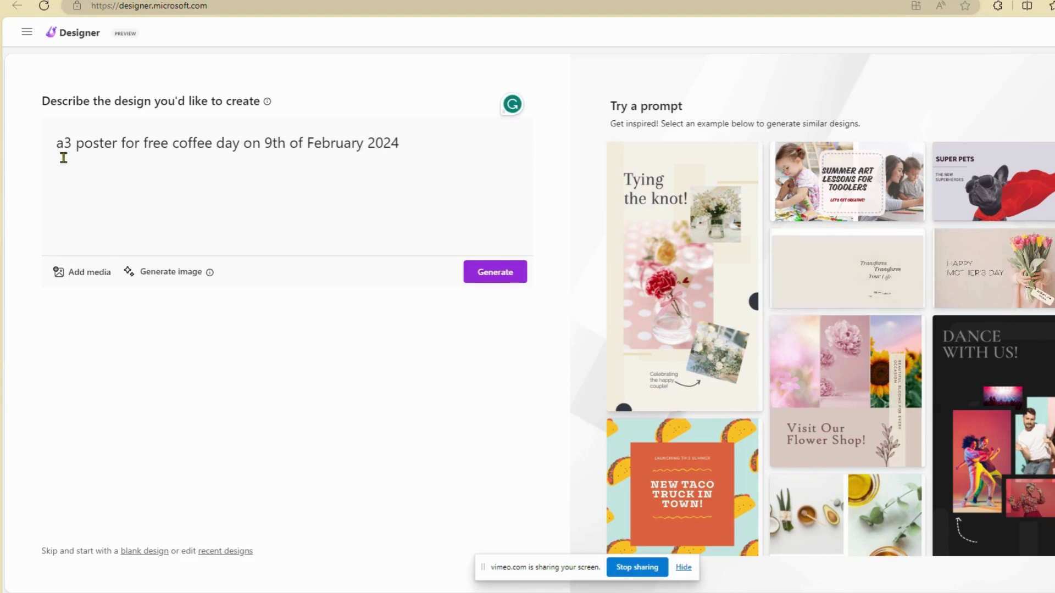
{"action": "left_click", "coordinate": [504, 280]}
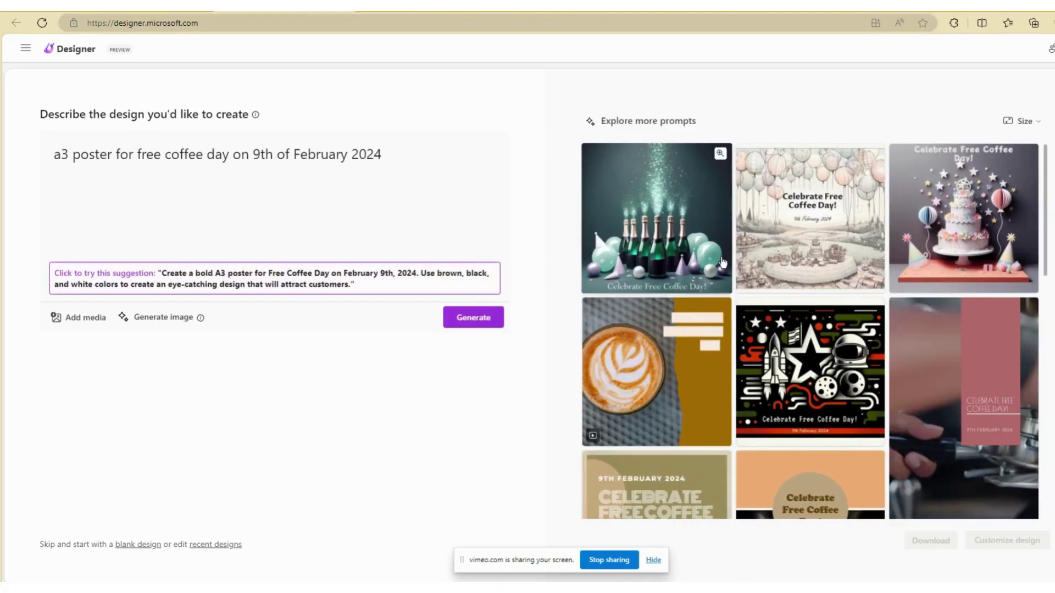
{"action": "scroll", "coordinate": [741, 262], "scroll_direction": "down", "scroll_amount": 5}
{"action": "scroll", "coordinate": [741, 261], "scroll_direction": "down", "scroll_amount": 5}
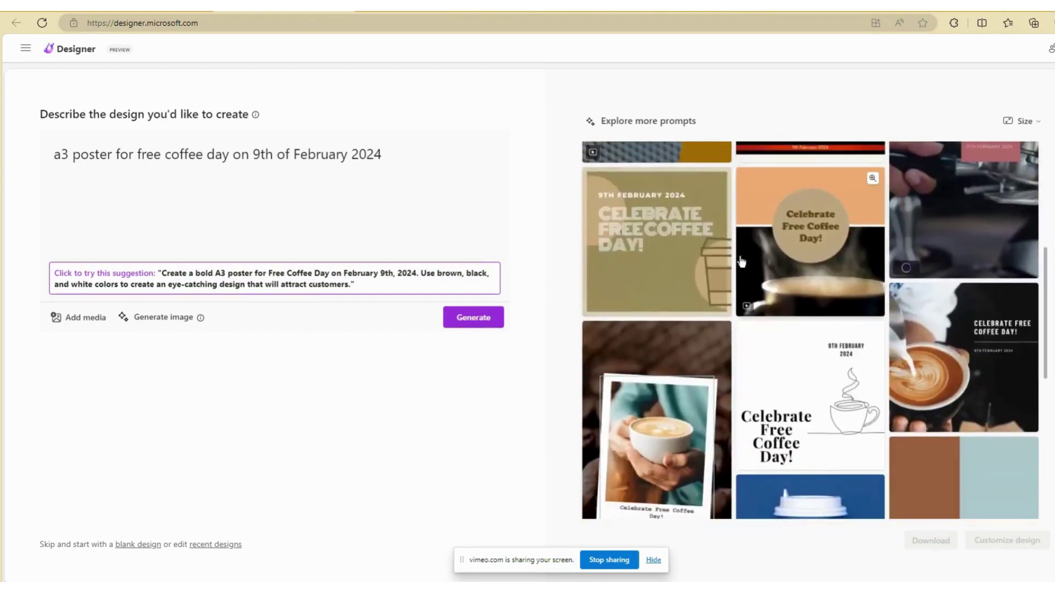
{"action": "scroll", "coordinate": [741, 262], "scroll_direction": "down", "scroll_amount": 3}
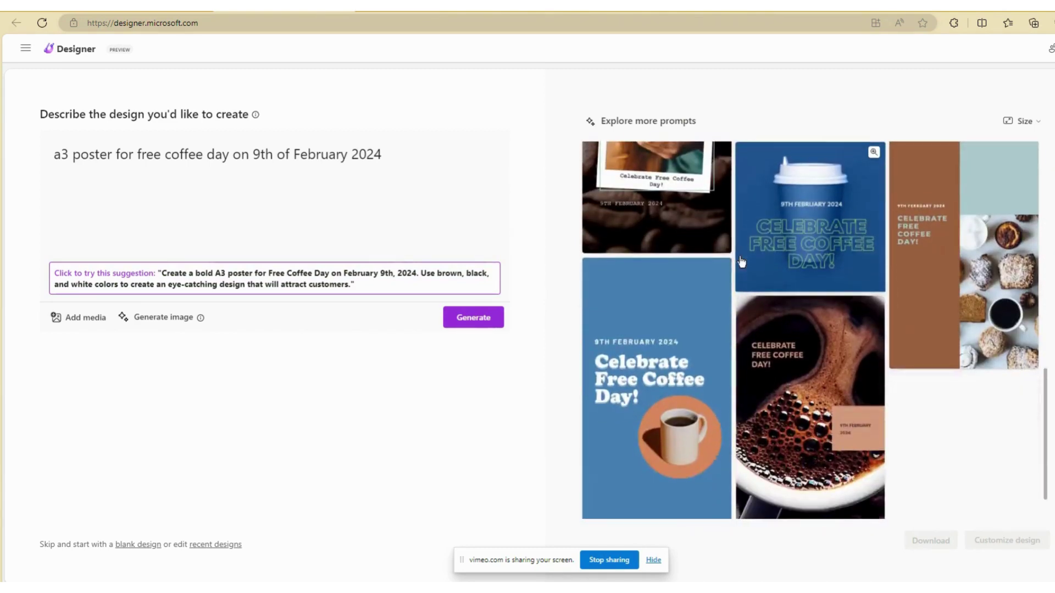
{"action": "mouse_move", "coordinate": [741, 261]}
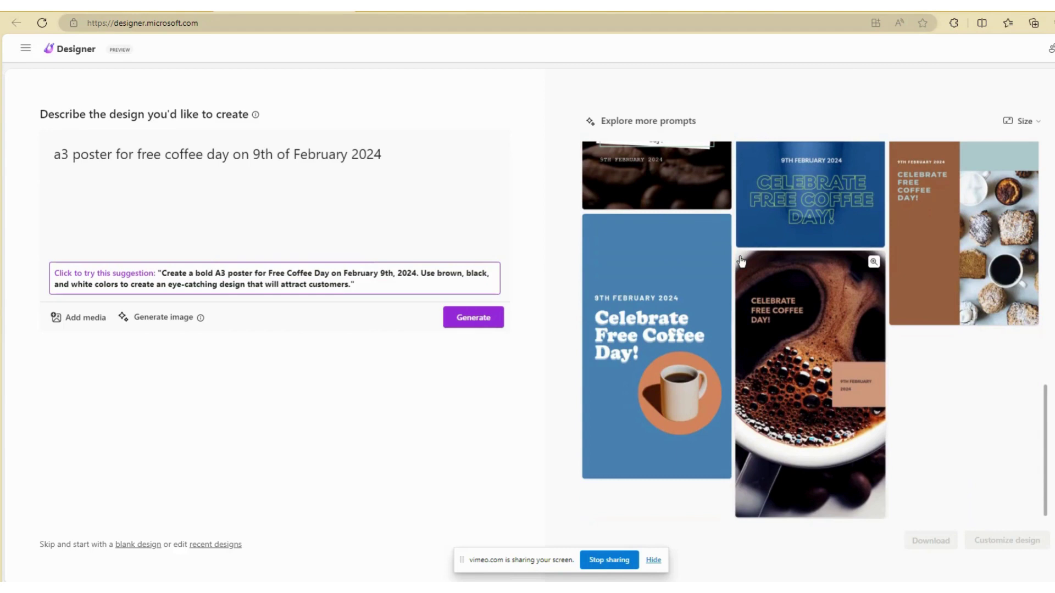
{"action": "scroll", "coordinate": [741, 262], "scroll_direction": "up", "scroll_amount": 5}
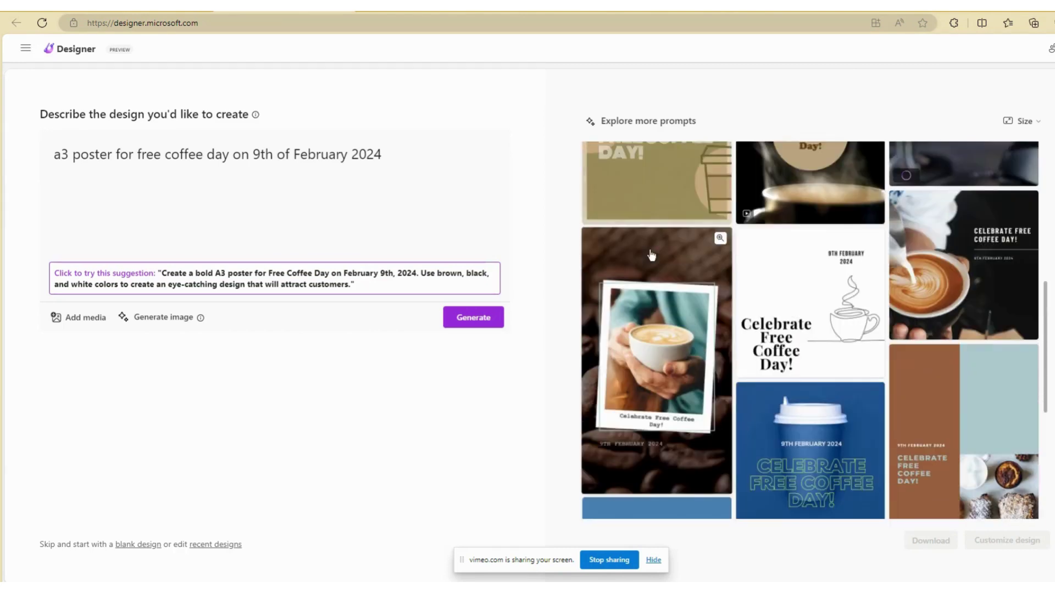
{"action": "left_click", "coordinate": [651, 254]}
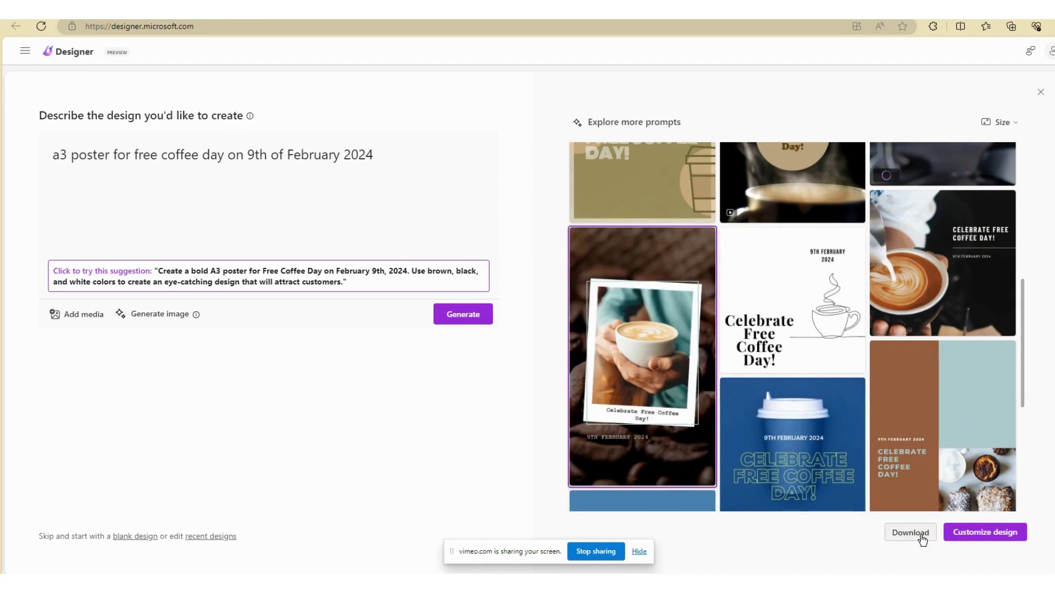
{"action": "left_click", "coordinate": [962, 533]}
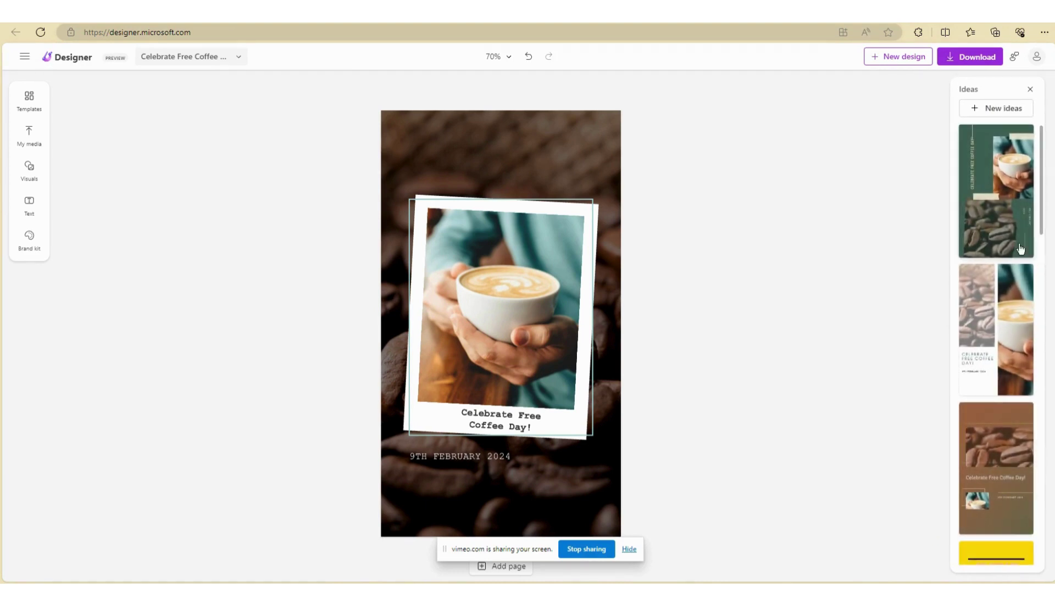
{"action": "scroll", "coordinate": [1004, 246], "scroll_direction": "down", "scroll_amount": 10}
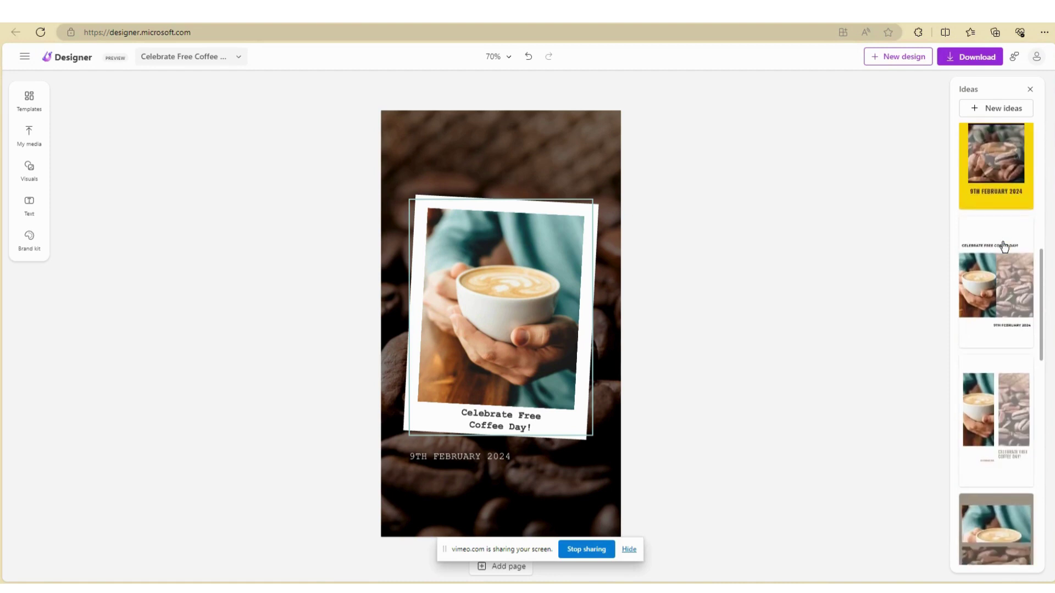
{"action": "scroll", "coordinate": [1004, 247], "scroll_direction": "down", "scroll_amount": 10}
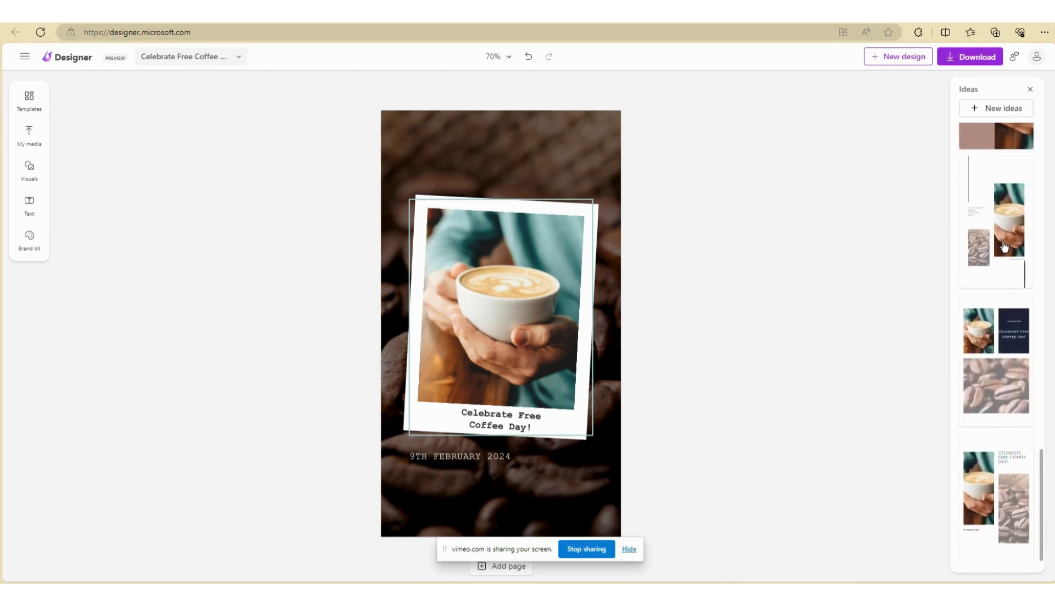
{"action": "scroll", "coordinate": [1003, 247], "scroll_direction": "up", "scroll_amount": 20}
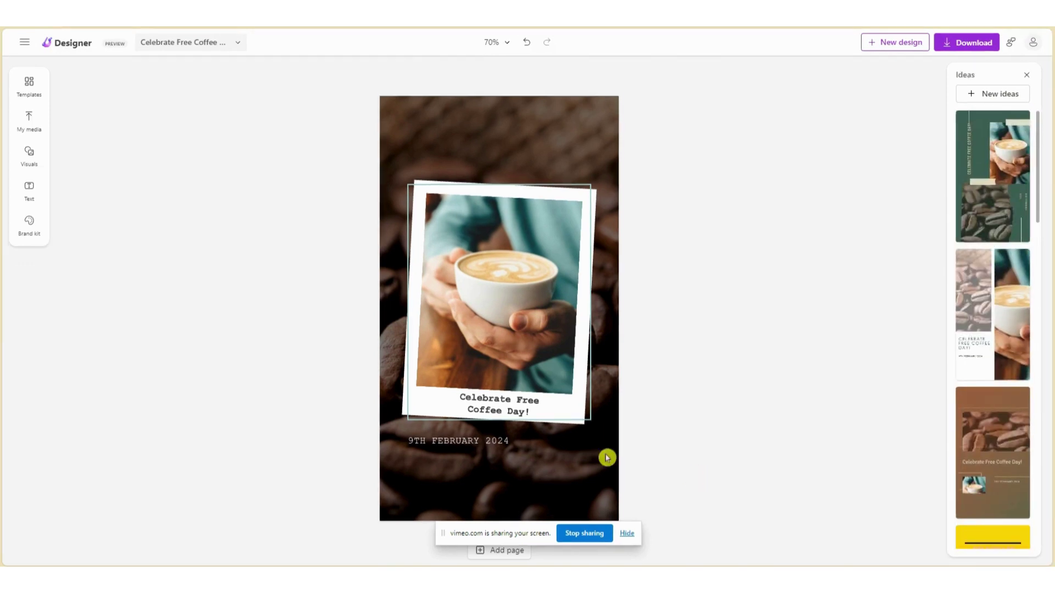
Step: Make the title text white and enlarge its font size
{"action": "left_click", "coordinate": [481, 420]}
{"action": "left_click", "coordinate": [298, 76]}
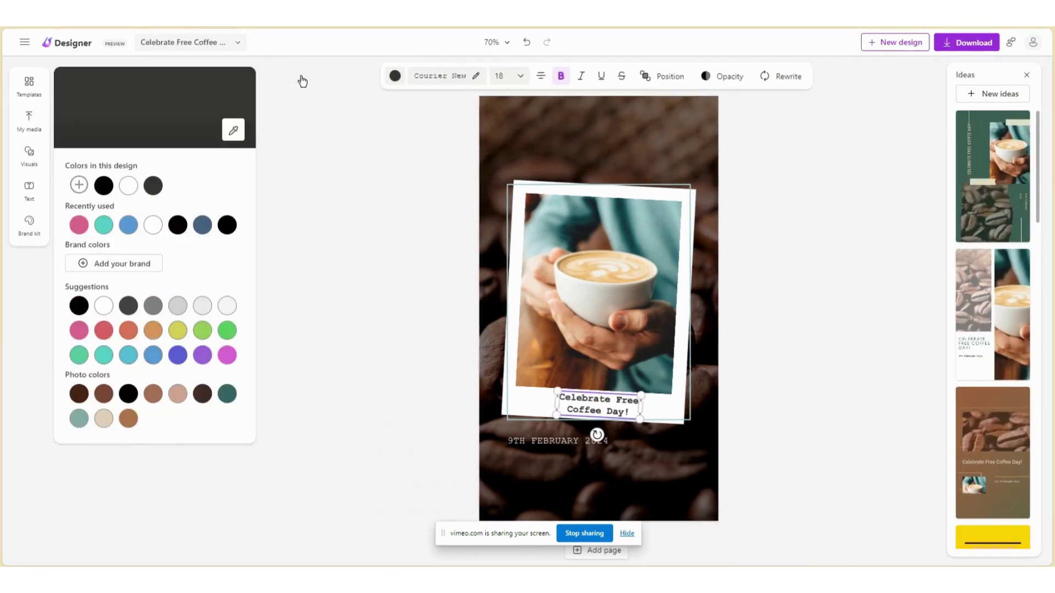
{"action": "left_click", "coordinate": [128, 225]}
{"action": "left_click", "coordinate": [502, 76]}
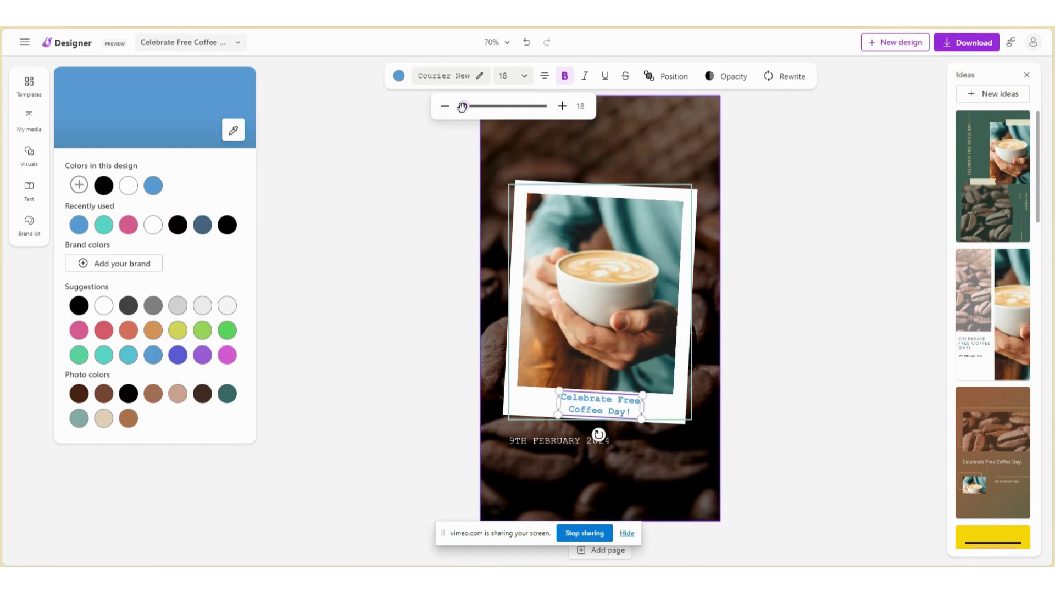
{"action": "left_click_drag", "start_coordinate": [465, 106], "coordinate": [473, 107]}
{"action": "left_click", "coordinate": [128, 186]}
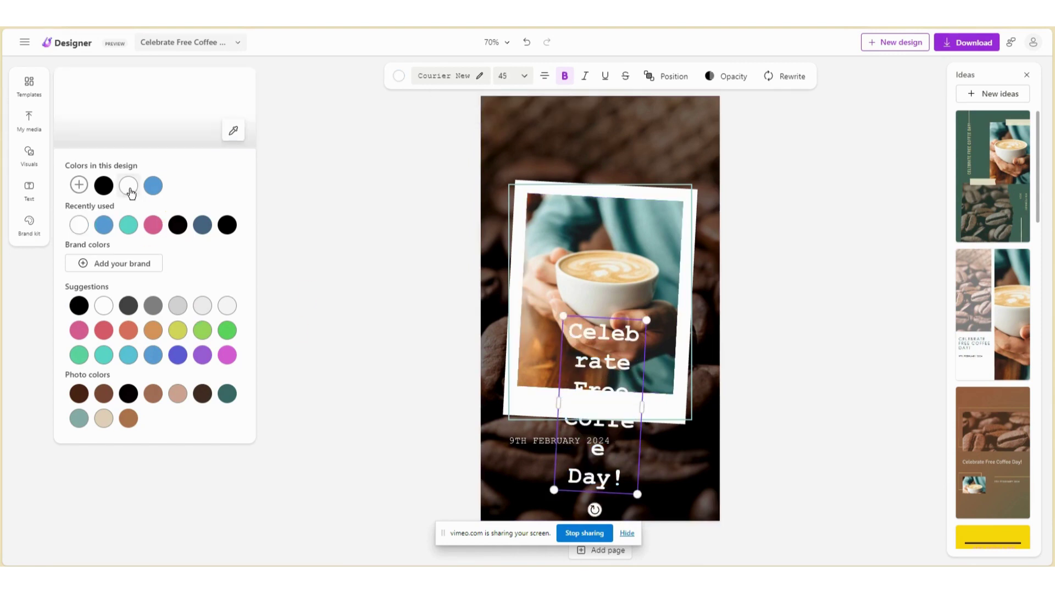
Step: Move the title up to the top of the poster and browse its suggested style sets
{"action": "left_click_drag", "start_coordinate": [553, 490], "coordinate": [577, 112]}
{"action": "left_click", "coordinate": [31, 225]}
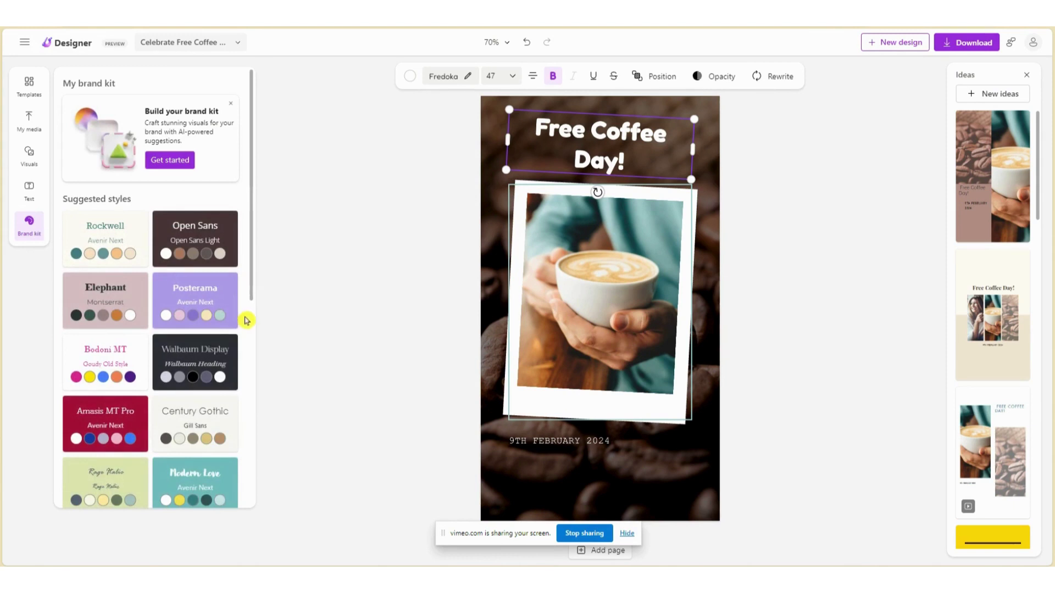
{"action": "scroll", "coordinate": [237, 324], "scroll_direction": "down", "scroll_amount": 7}
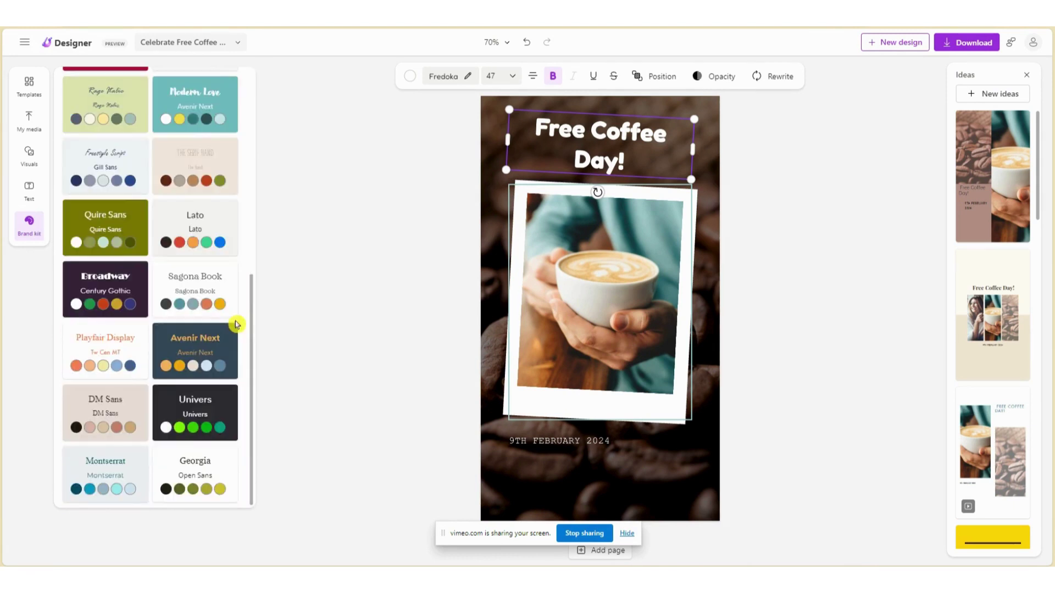
{"action": "scroll", "coordinate": [236, 325], "scroll_direction": "up", "scroll_amount": 7}
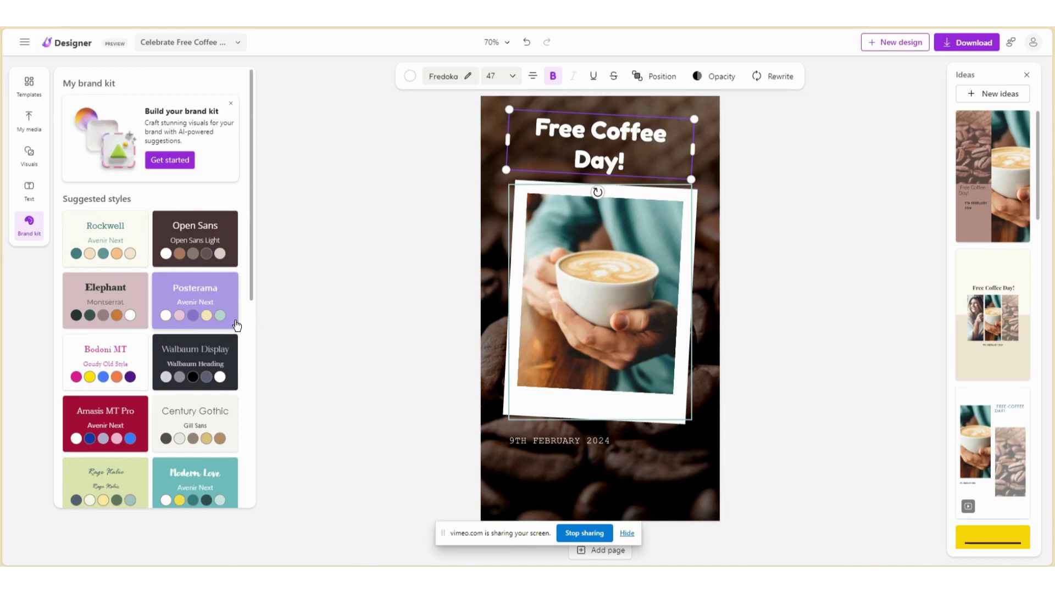
Step: Set the date block to 9TH FEBRUARY 2024, MAIN LUNCHROOM, 12:00 TO 2:00 PM and browse Friendly fonts
{"action": "left_click", "coordinate": [604, 454]}
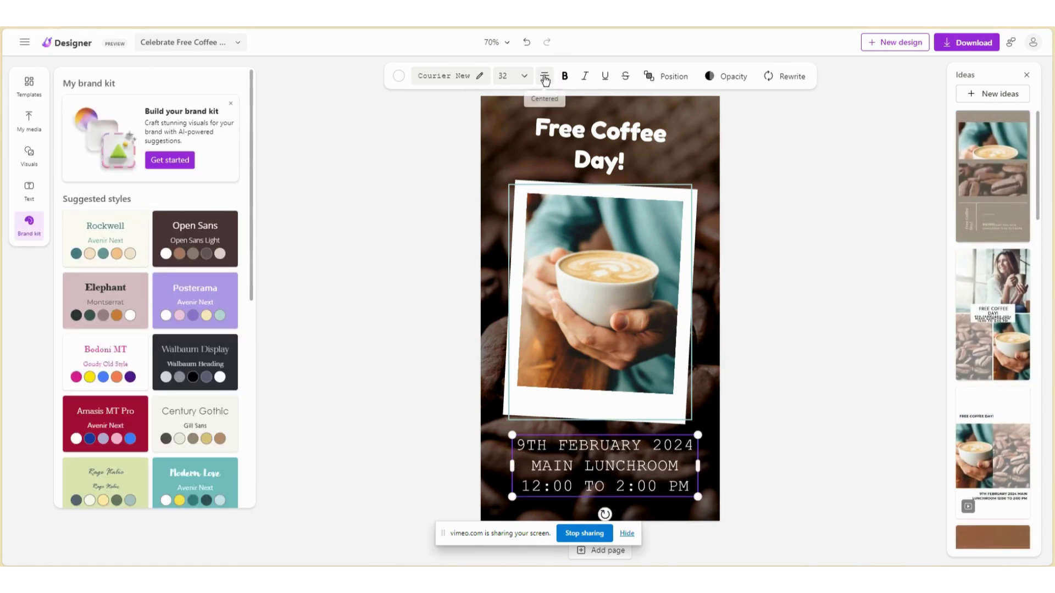
{"action": "left_click", "coordinate": [455, 81]}
{"action": "left_click", "coordinate": [114, 118]}
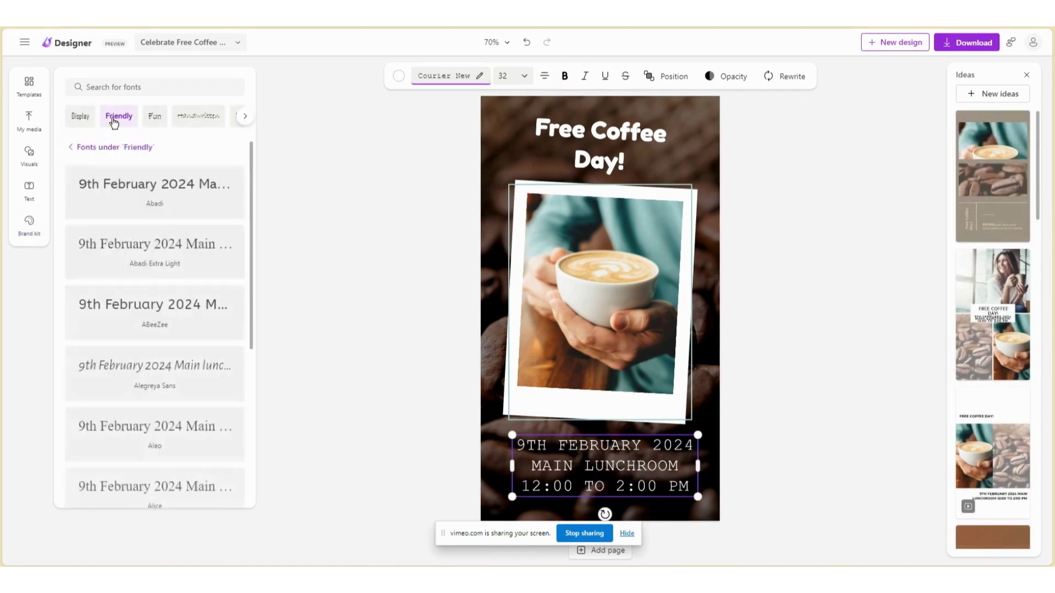
Step: Apply the first Friendly font to the date details and place the recently used cup sketch beside the title
{"action": "left_click", "coordinate": [110, 205]}
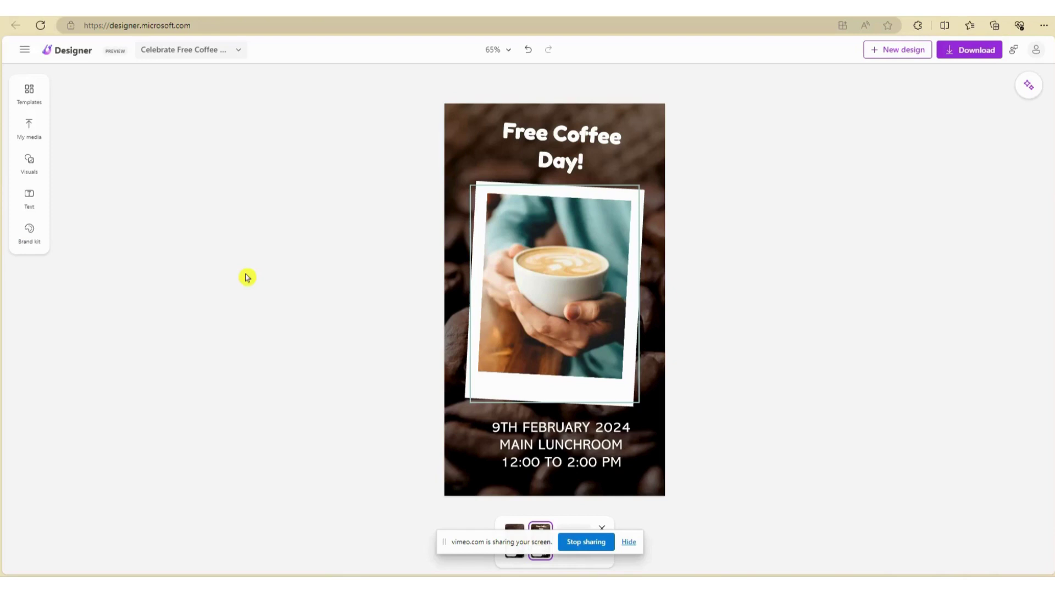
{"action": "left_click", "coordinate": [526, 271]}
{"action": "left_click", "coordinate": [36, 173]}
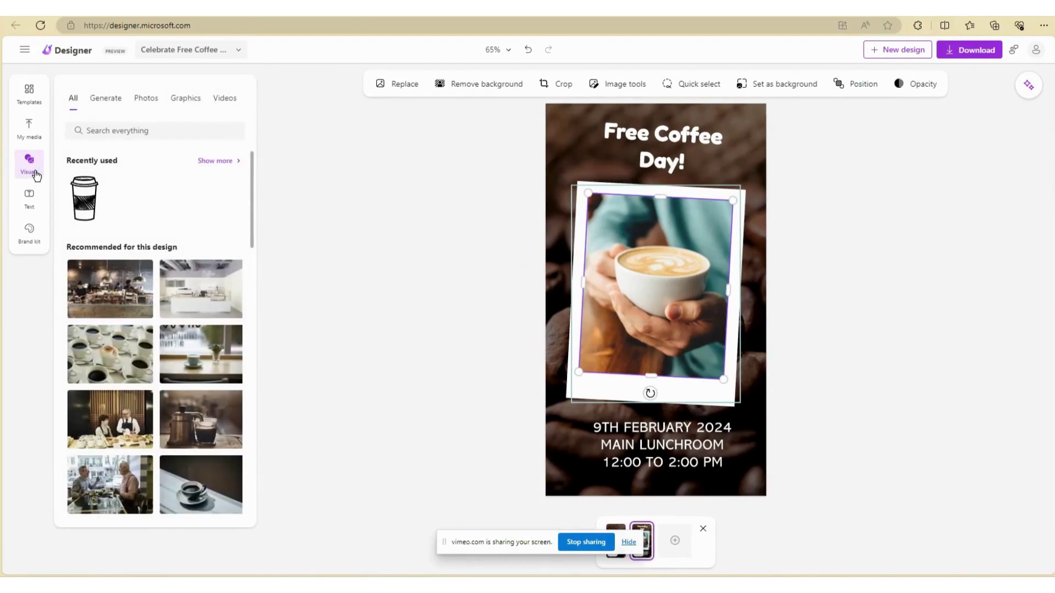
{"action": "scroll", "coordinate": [118, 290], "scroll_direction": "down", "scroll_amount": 14}
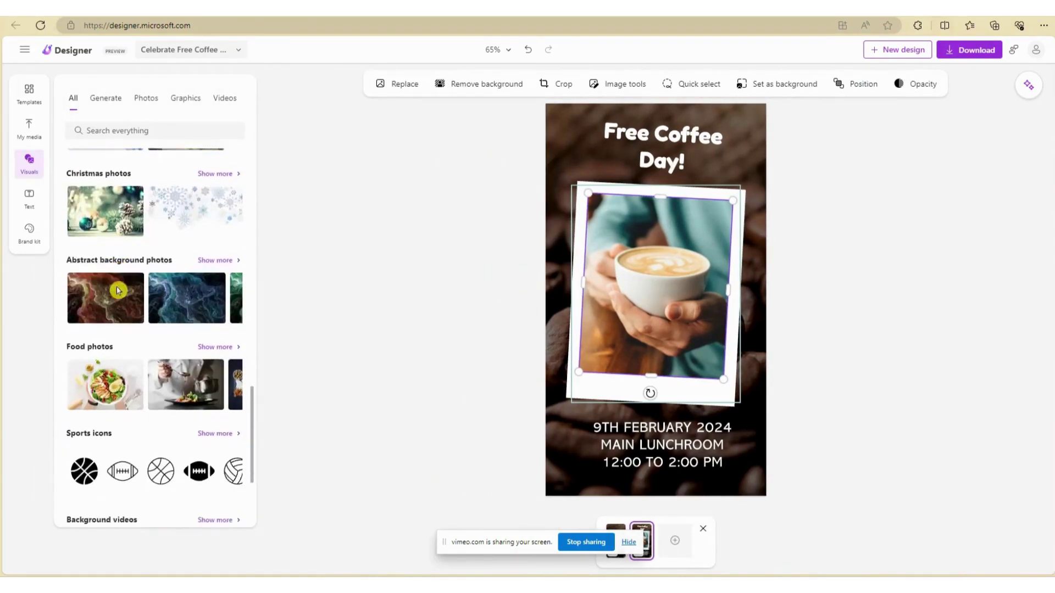
{"action": "scroll", "coordinate": [118, 291], "scroll_direction": "down", "scroll_amount": 5}
{"action": "scroll", "coordinate": [118, 290], "scroll_direction": "up", "scroll_amount": 20}
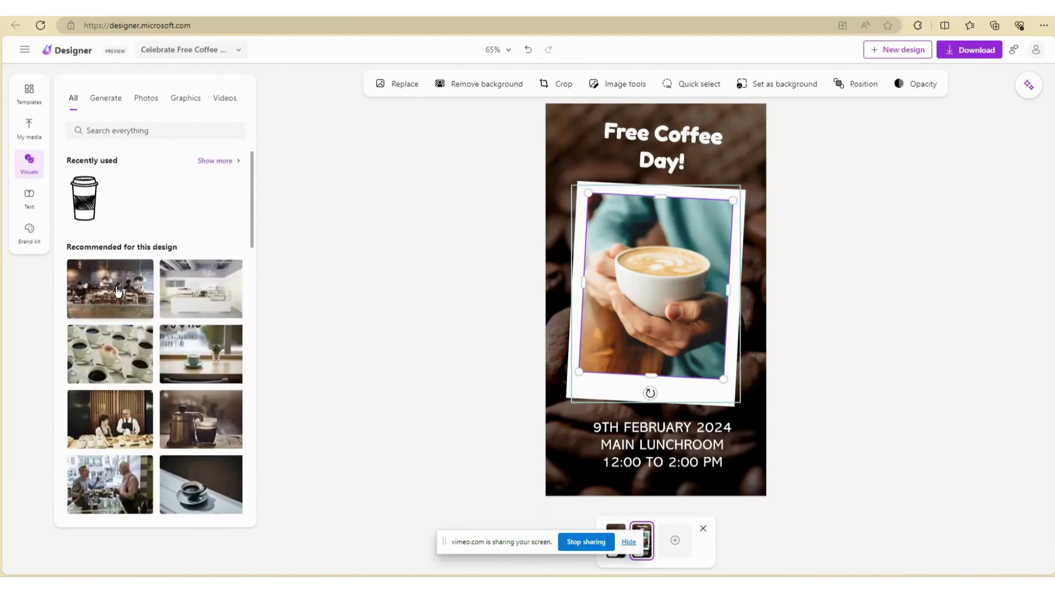
{"action": "left_click", "coordinate": [92, 188]}
{"action": "left_click", "coordinate": [638, 271]}
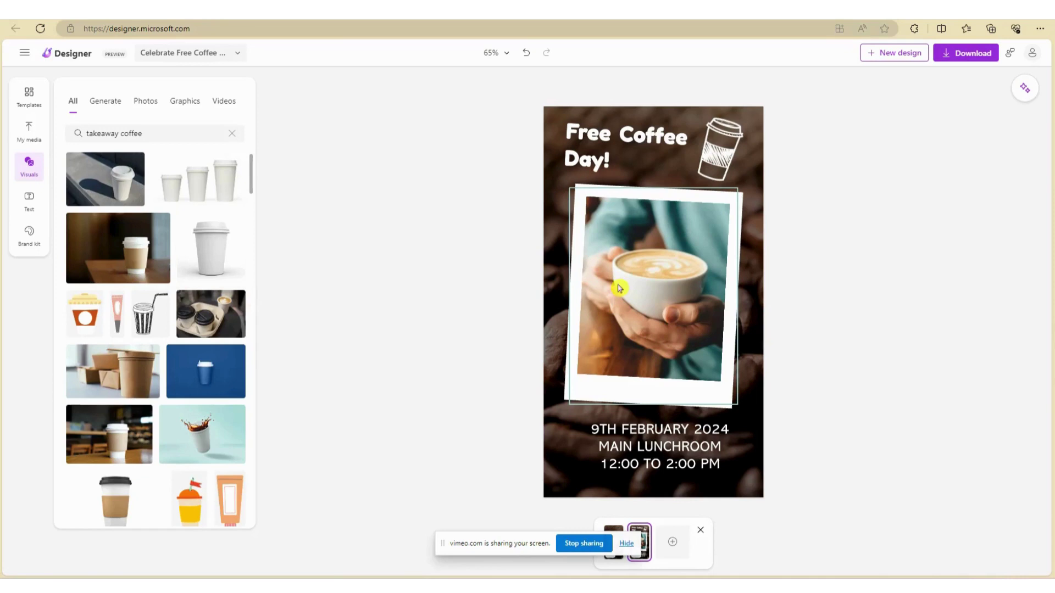
Step: Replace the framed latte photo with the stock image of a hand holding a white takeaway cup
{"action": "left_click", "coordinate": [620, 286]}
{"action": "left_click", "coordinate": [393, 89]}
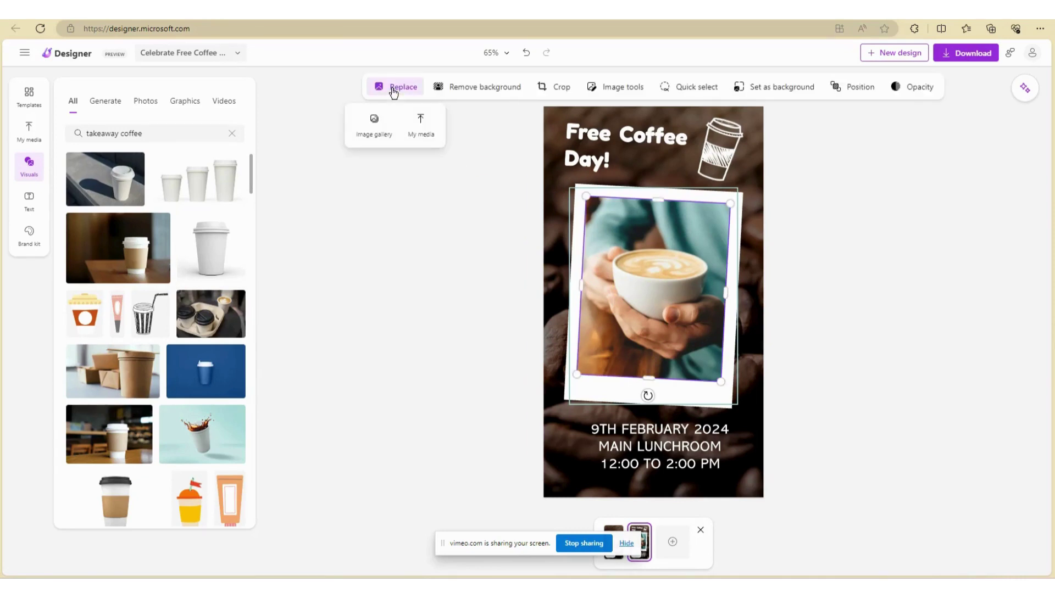
{"action": "left_click", "coordinate": [371, 128]}
{"action": "scroll", "coordinate": [132, 237], "scroll_direction": "down", "scroll_amount": 15}
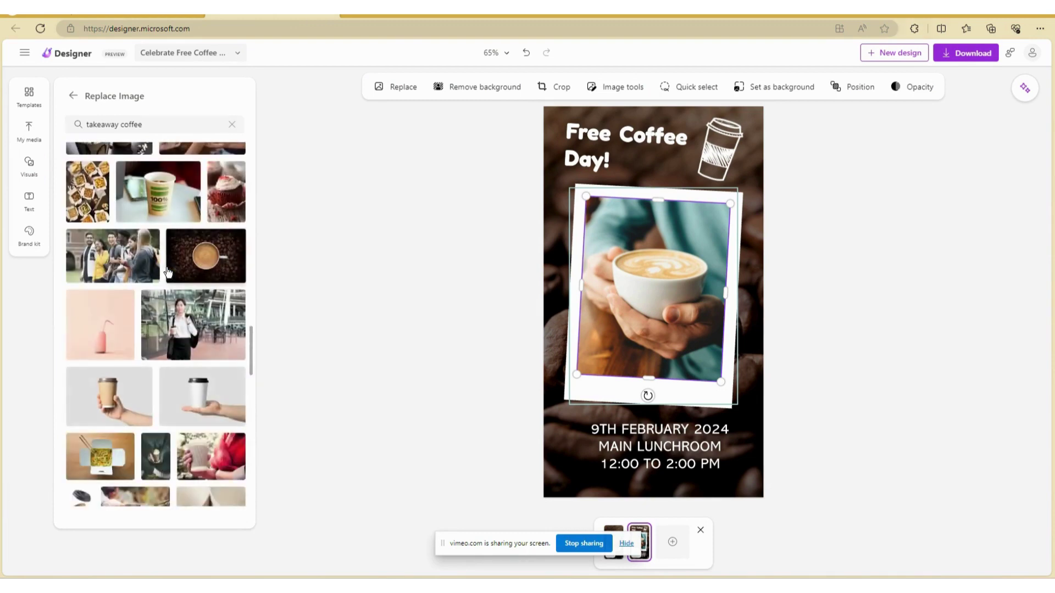
{"action": "scroll", "coordinate": [187, 280], "scroll_direction": "down", "scroll_amount": 2}
{"action": "left_click", "coordinate": [201, 286]}
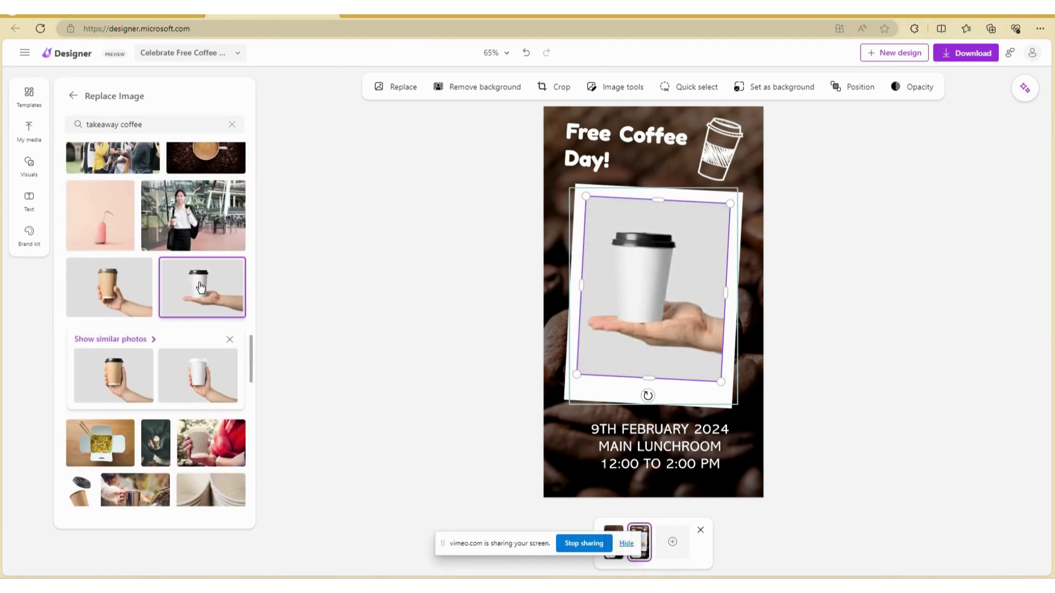
{"action": "left_click", "coordinate": [73, 96]}
{"action": "left_click", "coordinate": [30, 164]}
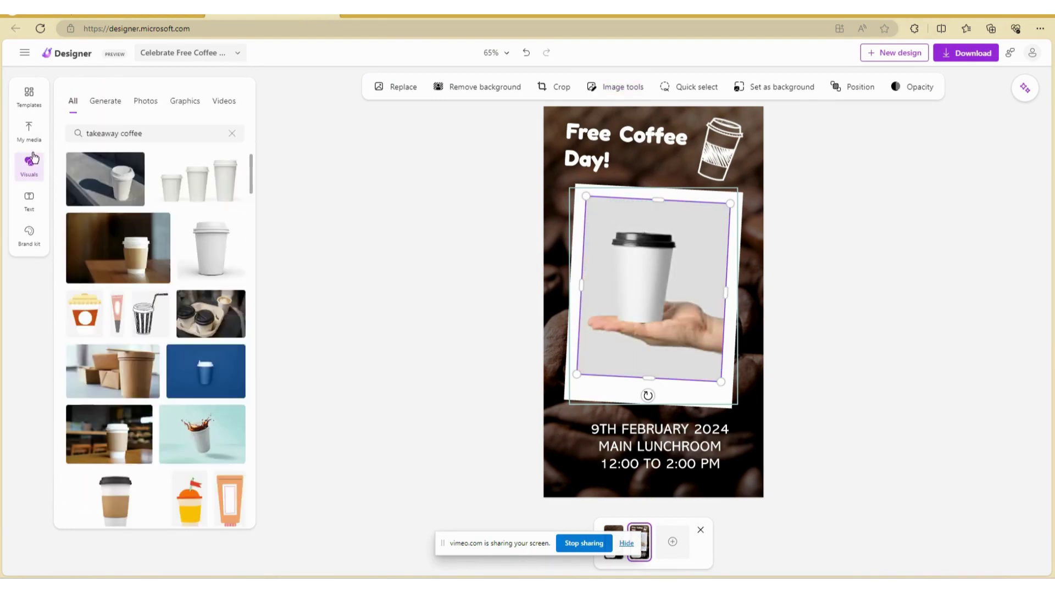
Step: Generate an AI image from a pasted description of a smiling orange-vested warehouse worker holding coffee
{"action": "left_click", "coordinate": [103, 104]}
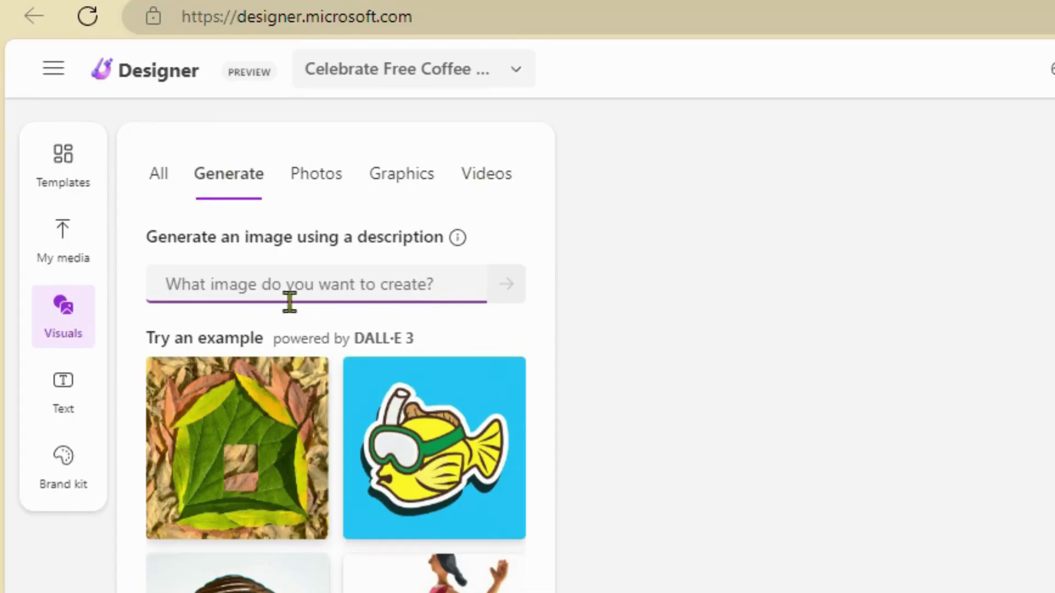
{"action": "left_click", "coordinate": [102, 152]}
{"action": "type", "text": "smiling warehouse employee drinking coffee in takeaway cup"}
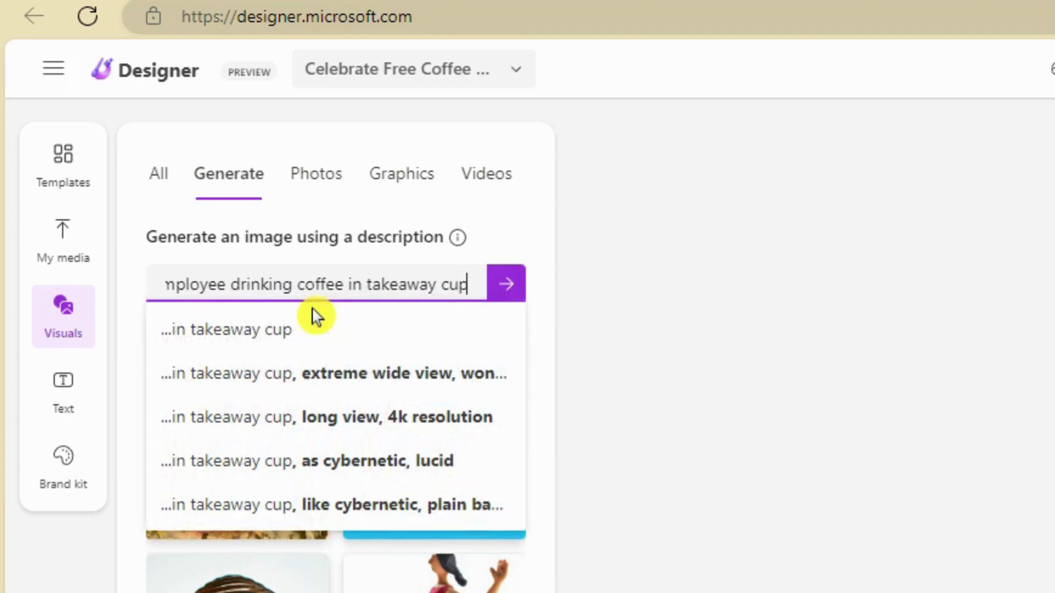
{"action": "left_click", "coordinate": [504, 294]}
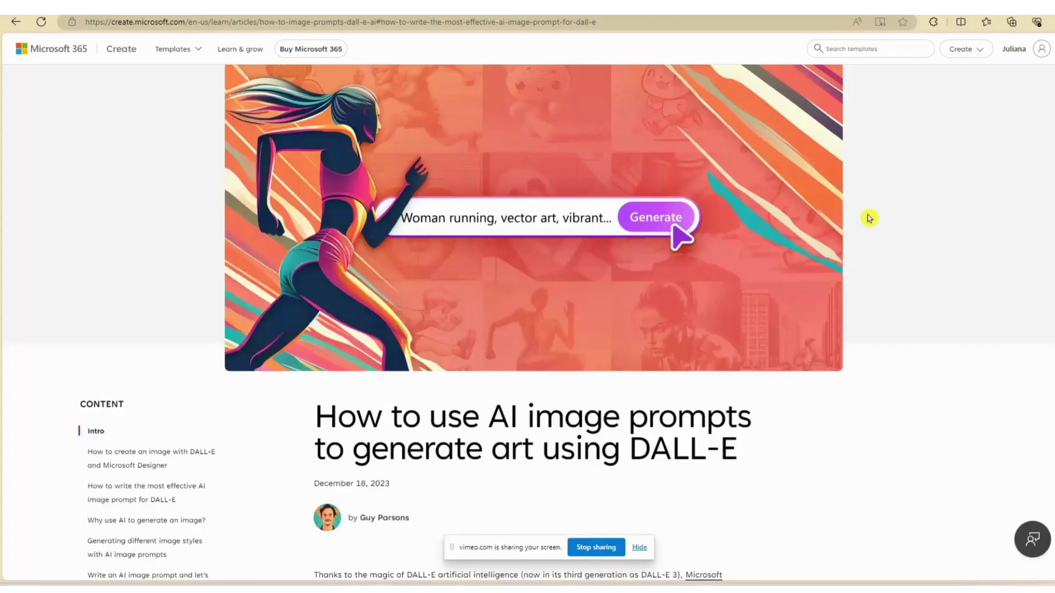
{"action": "scroll", "coordinate": [869, 219], "scroll_direction": "down", "scroll_amount": 9}
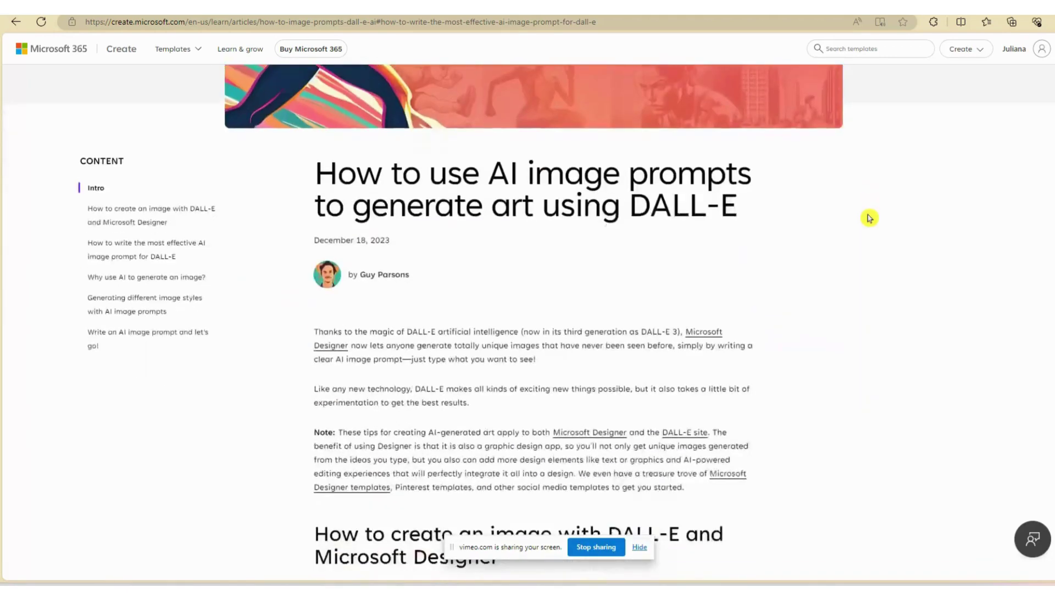
{"action": "scroll", "coordinate": [869, 218], "scroll_direction": "down", "scroll_amount": 15}
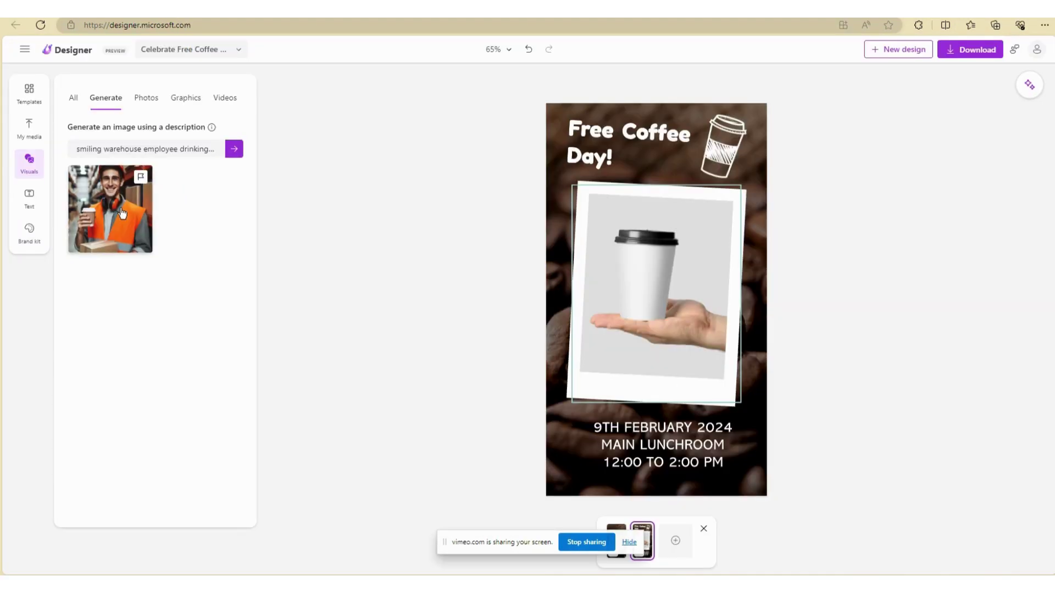
Step: Place the generated worker photo in the poster frame and resize it, undoing an oversized enlargement
{"action": "left_click", "coordinate": [122, 213]}
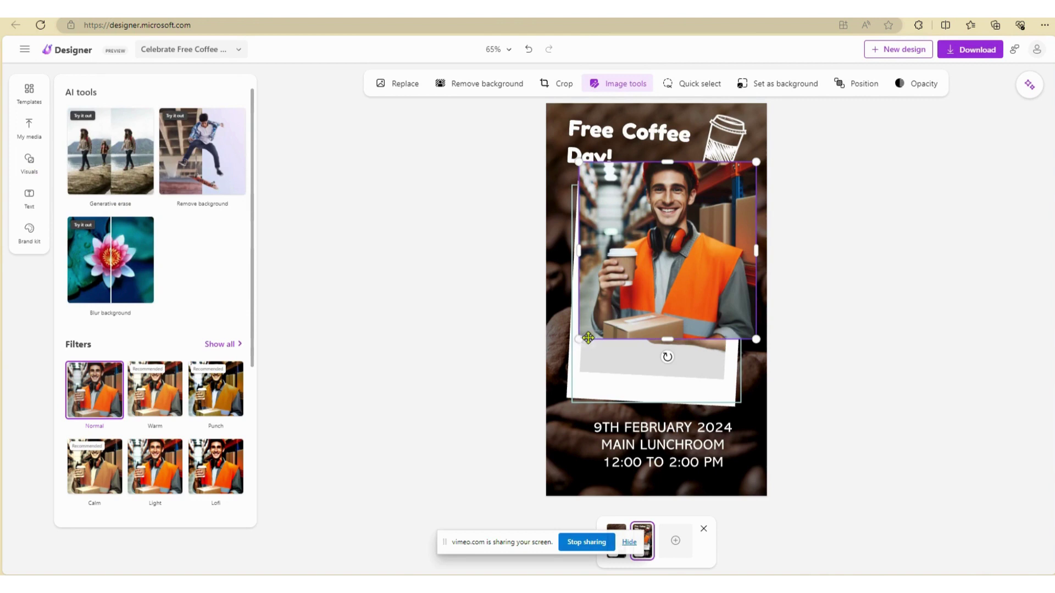
{"action": "left_click_drag", "start_coordinate": [577, 339], "coordinate": [347, 569]}
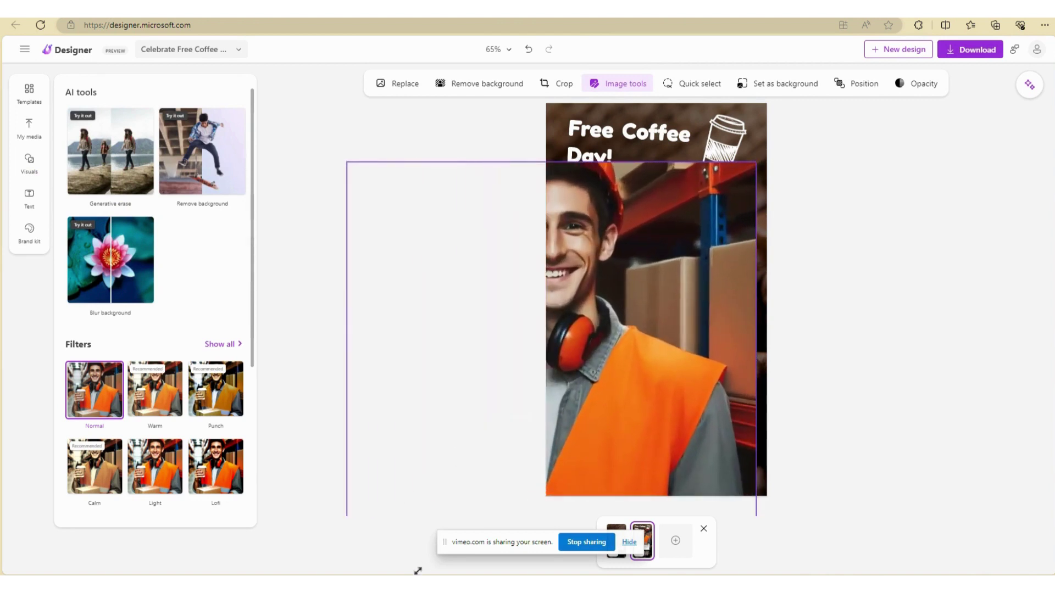
{"action": "left_click_drag", "start_coordinate": [627, 398], "coordinate": [726, 375]}
{"action": "key", "text": "ctrl+z"}
{"action": "left_click", "coordinate": [580, 268]}
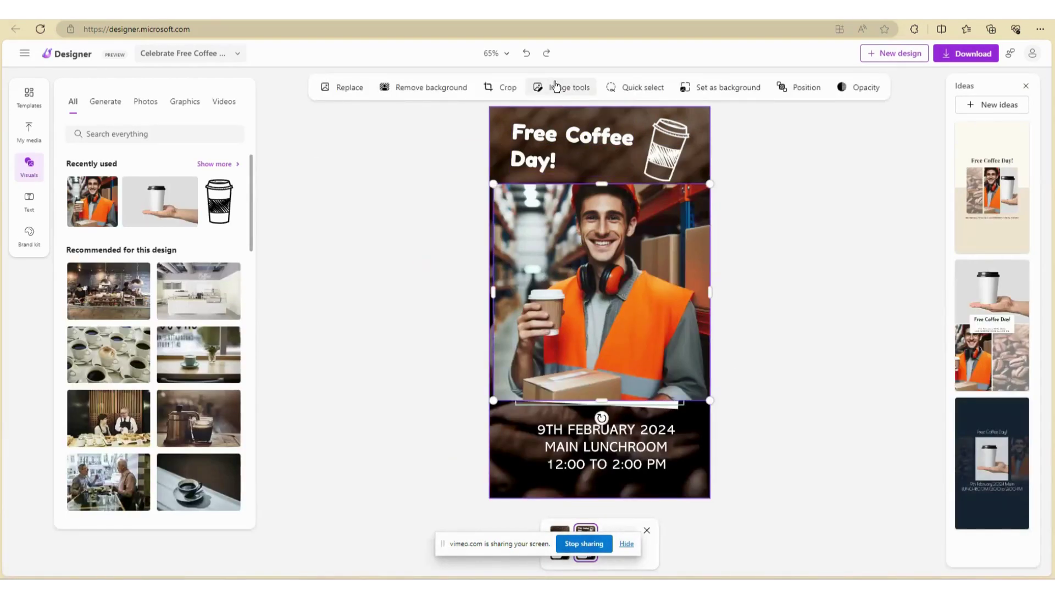
{"action": "left_click", "coordinate": [558, 86]}
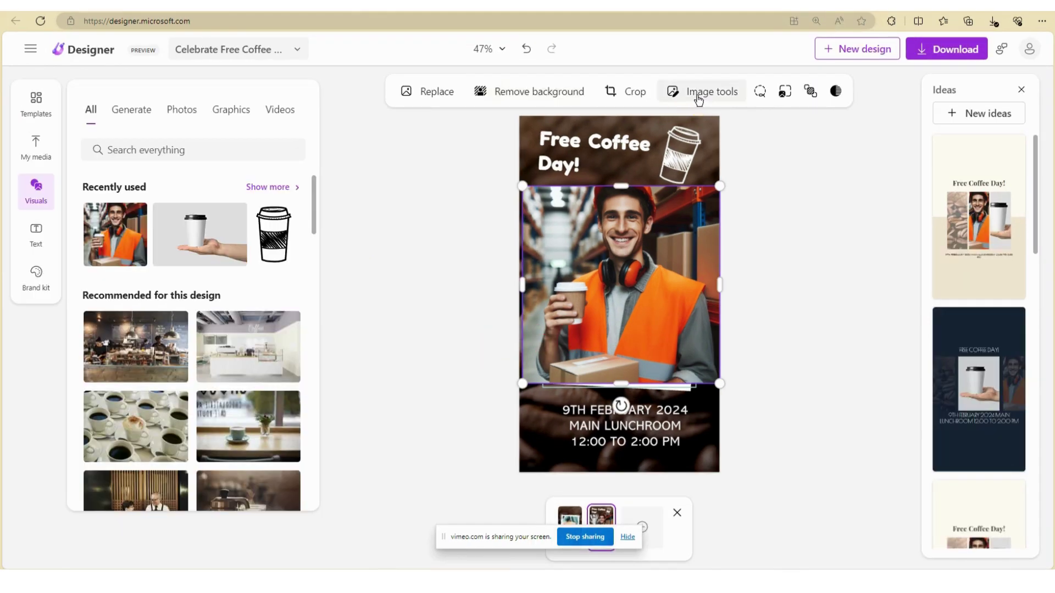
Step: Try Generative erase with Quick select on the cardboard box in the worker photo
{"action": "left_click", "coordinate": [698, 99]}
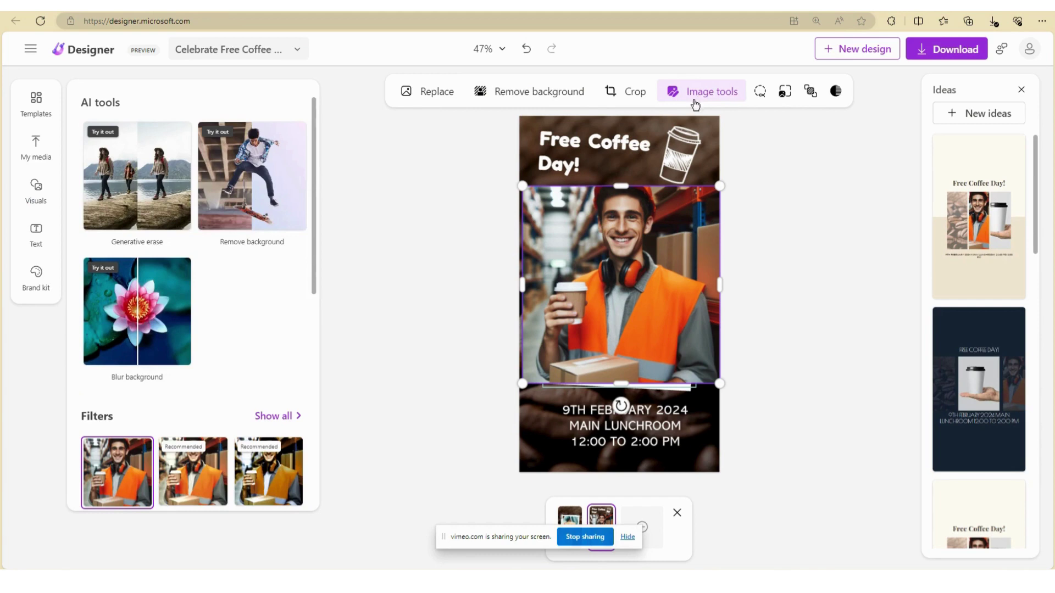
{"action": "left_click", "coordinate": [145, 206]}
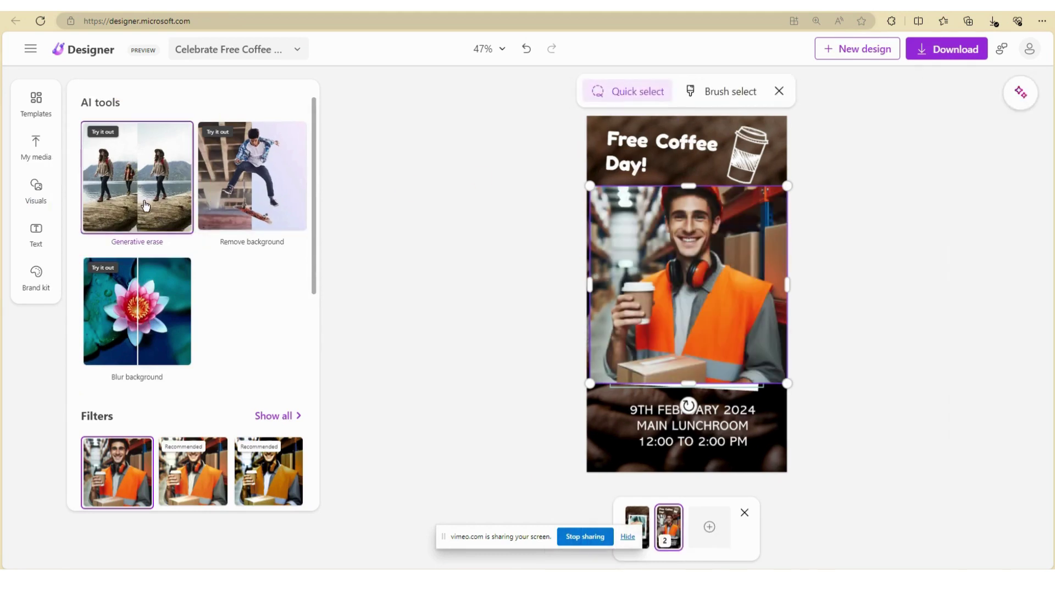
{"action": "left_click", "coordinate": [656, 363]}
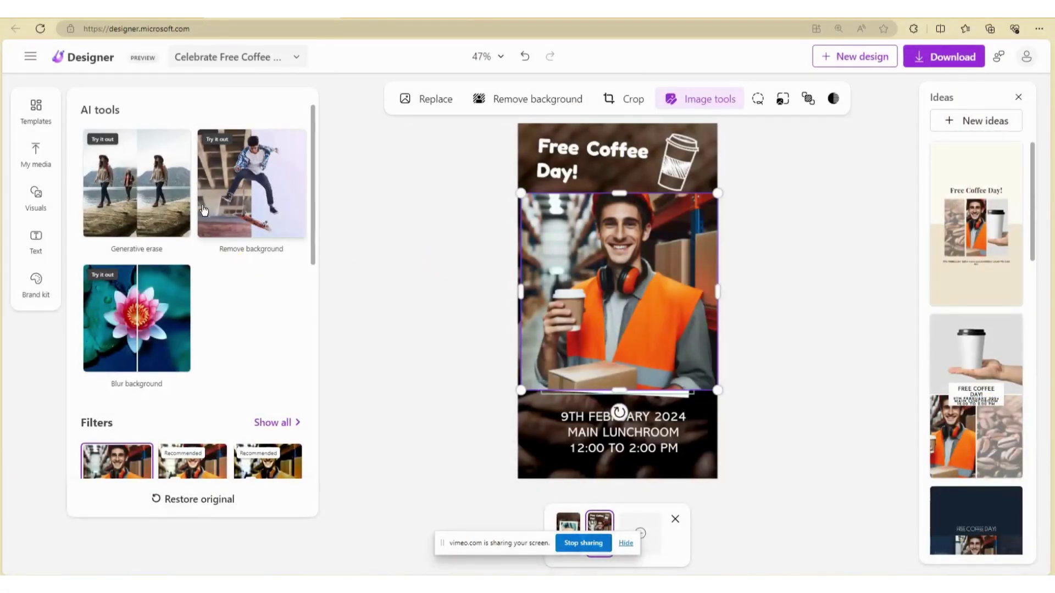
Step: Remove the worker photo's background, then look over the download file-type options and dismiss them
{"action": "left_click", "coordinate": [306, 192]}
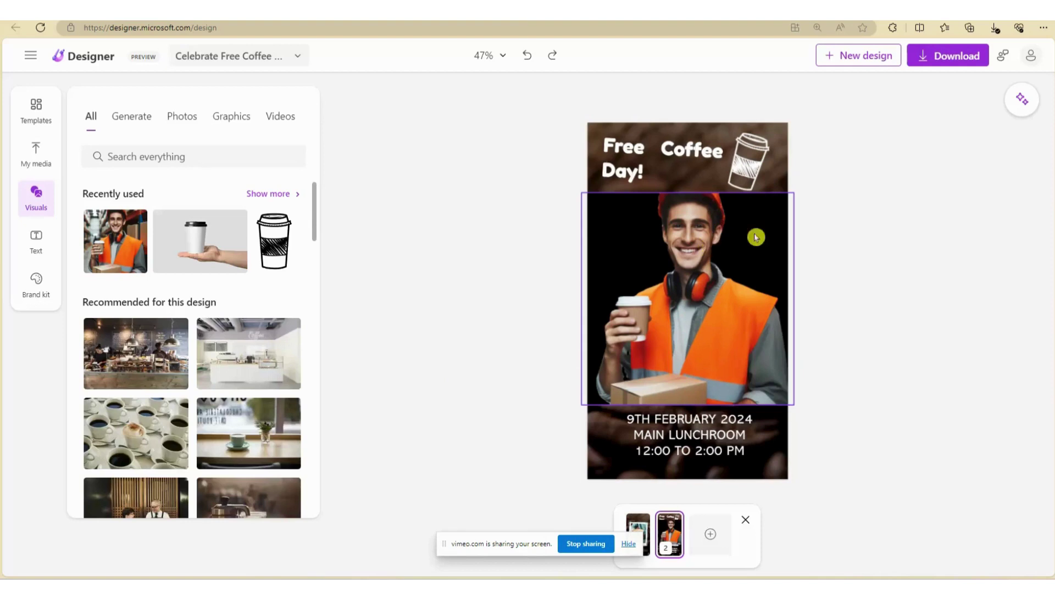
{"action": "left_click", "coordinate": [932, 55]}
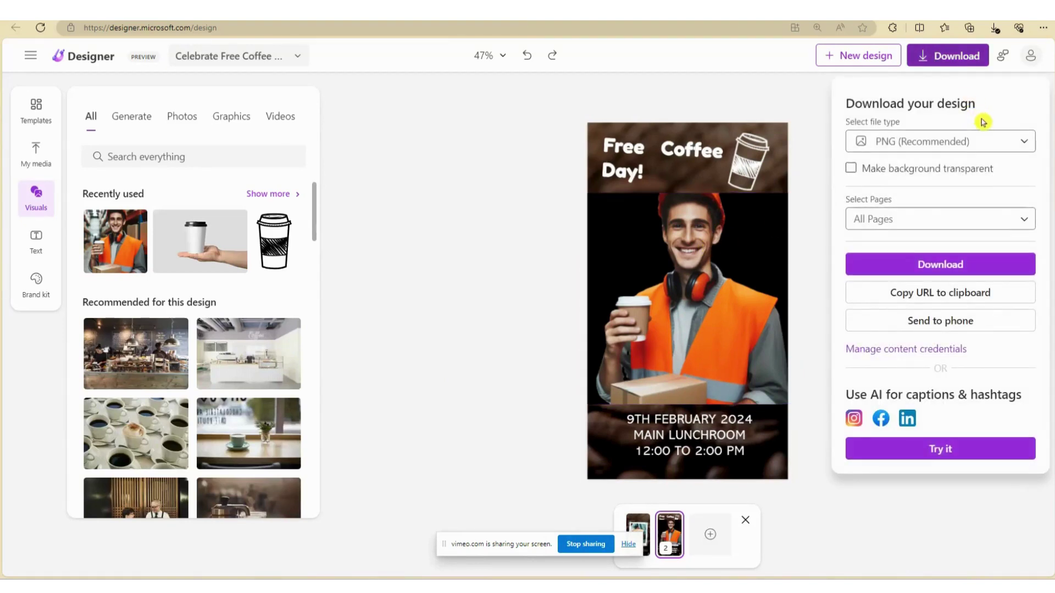
{"action": "left_click", "coordinate": [1024, 142]}
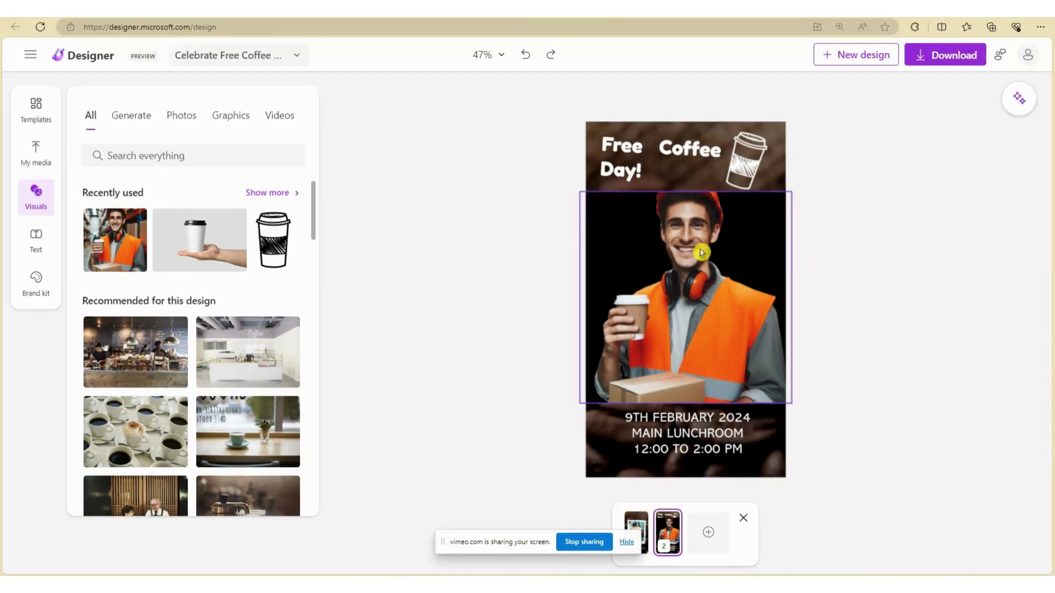
{"action": "left_click", "coordinate": [697, 249]}
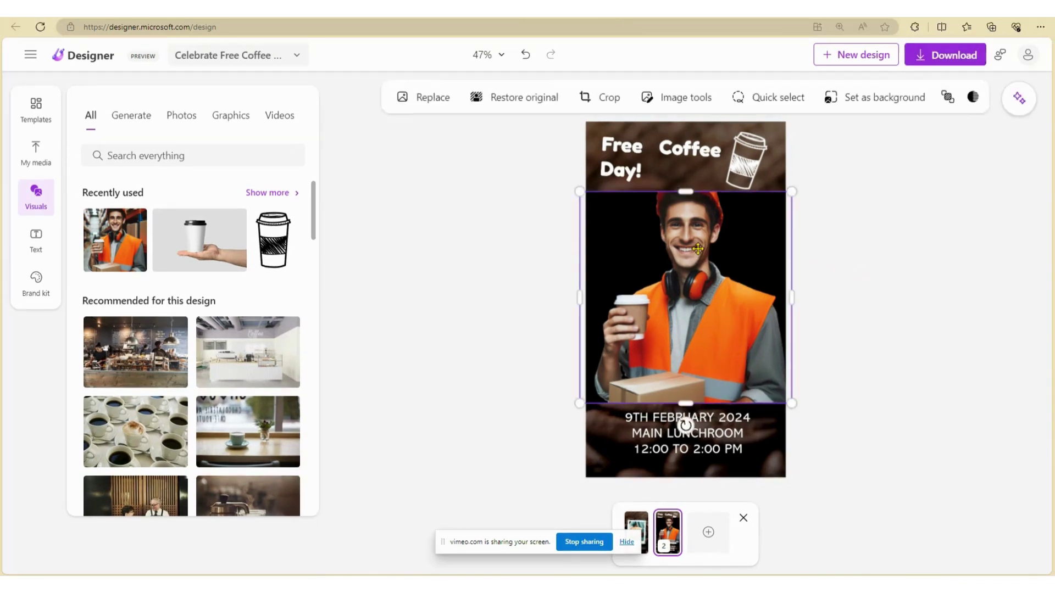
Step: Undo back to the framed cup, then replace it with the hi-vis worker photo from saved media
{"action": "key", "text": "ctrl+z"}
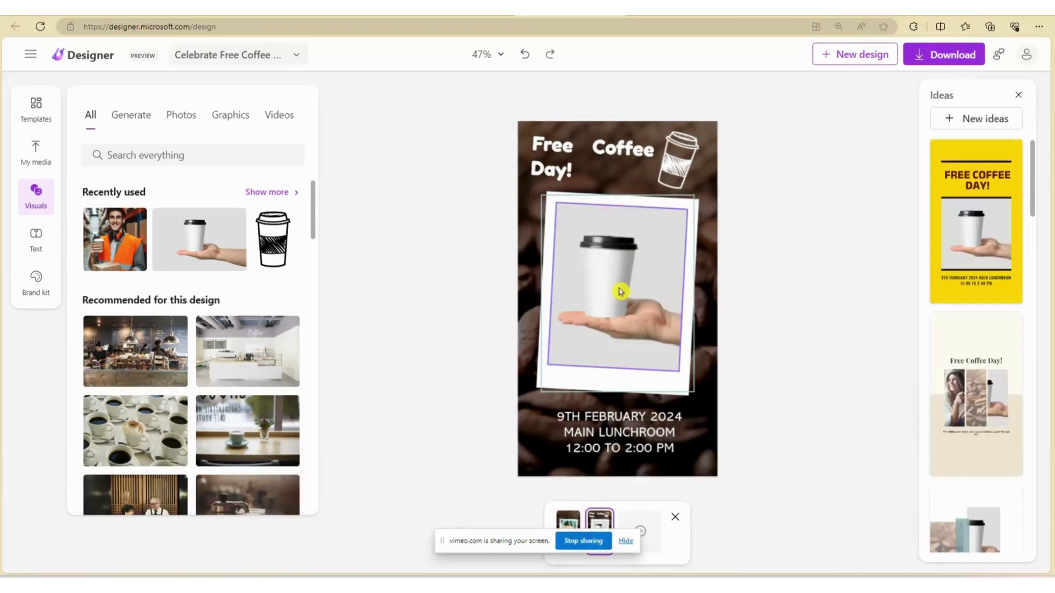
{"action": "left_click", "coordinate": [621, 291]}
{"action": "left_click", "coordinate": [434, 97]}
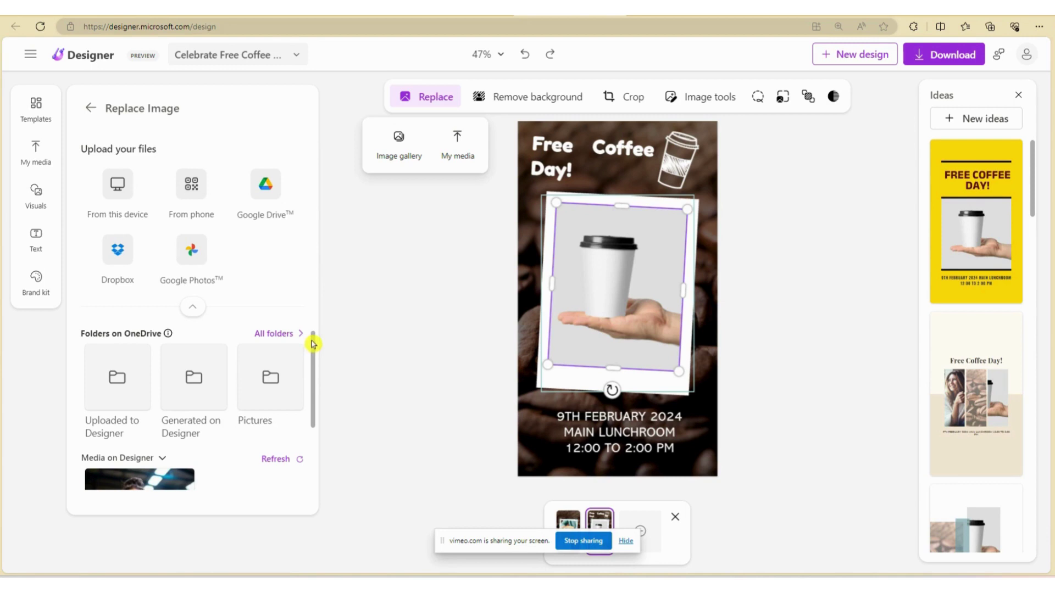
{"action": "left_click_drag", "start_coordinate": [313, 344], "coordinate": [311, 377]}
{"action": "left_click", "coordinate": [130, 425]}
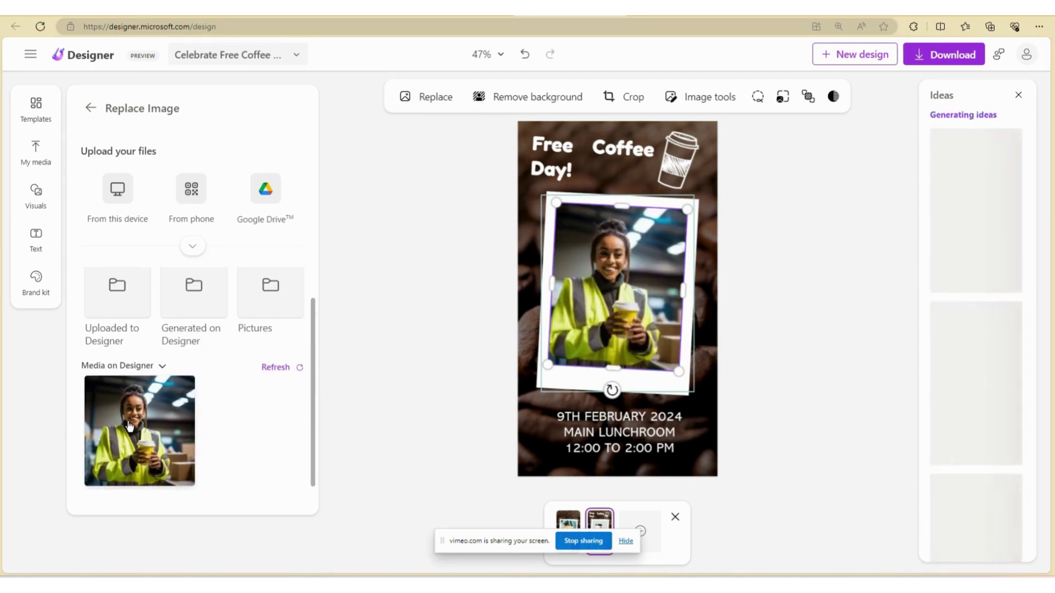
{"action": "left_click", "coordinate": [556, 165]}
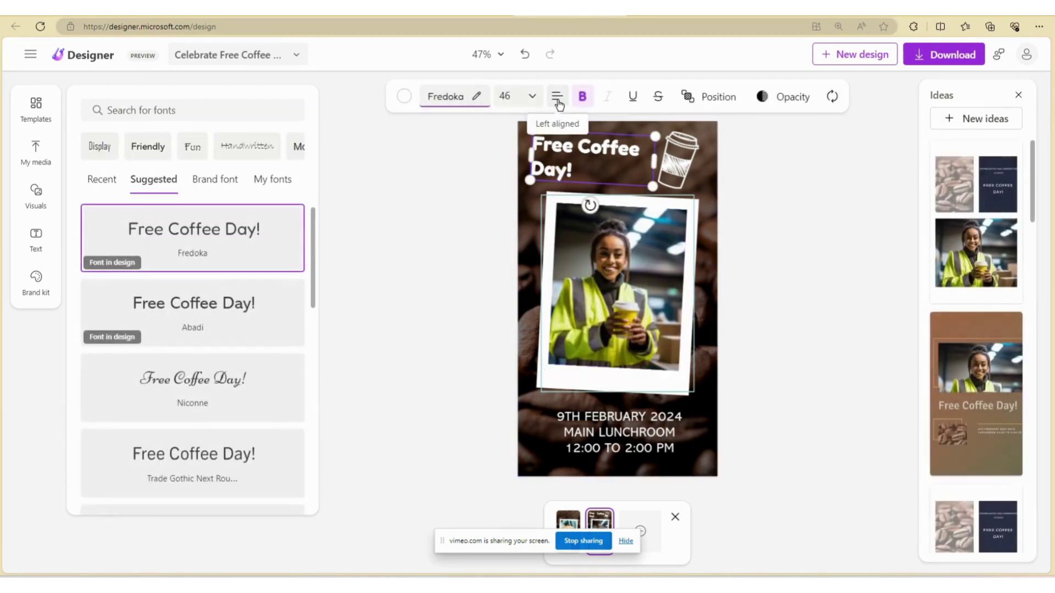
Step: Download the poster with PDF as the file type, saving 'Celebrate Free Coffee Day.pdf'
{"action": "left_click", "coordinate": [445, 238]}
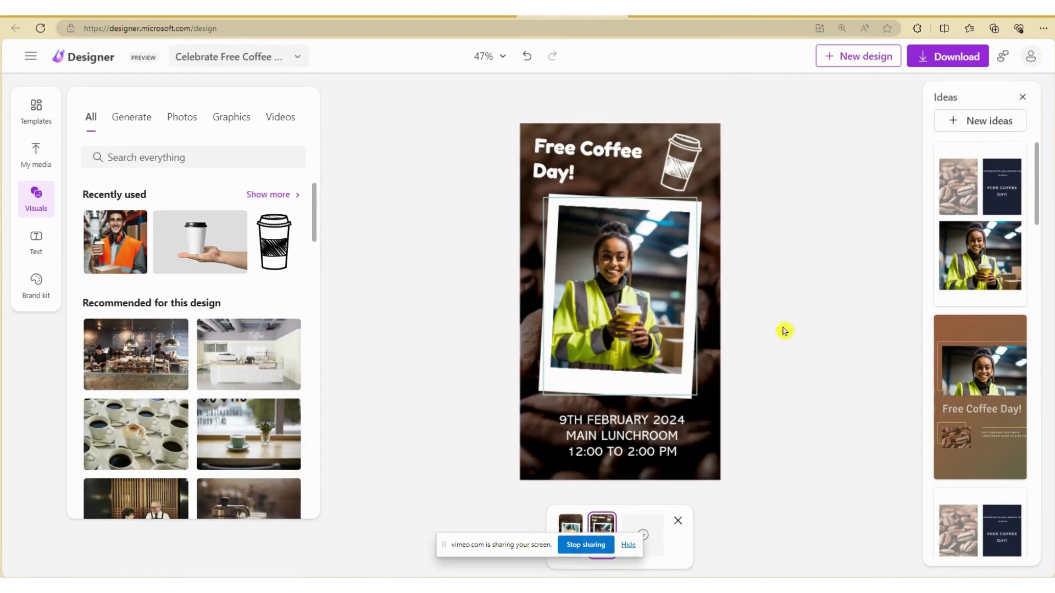
{"action": "left_click", "coordinate": [938, 52]}
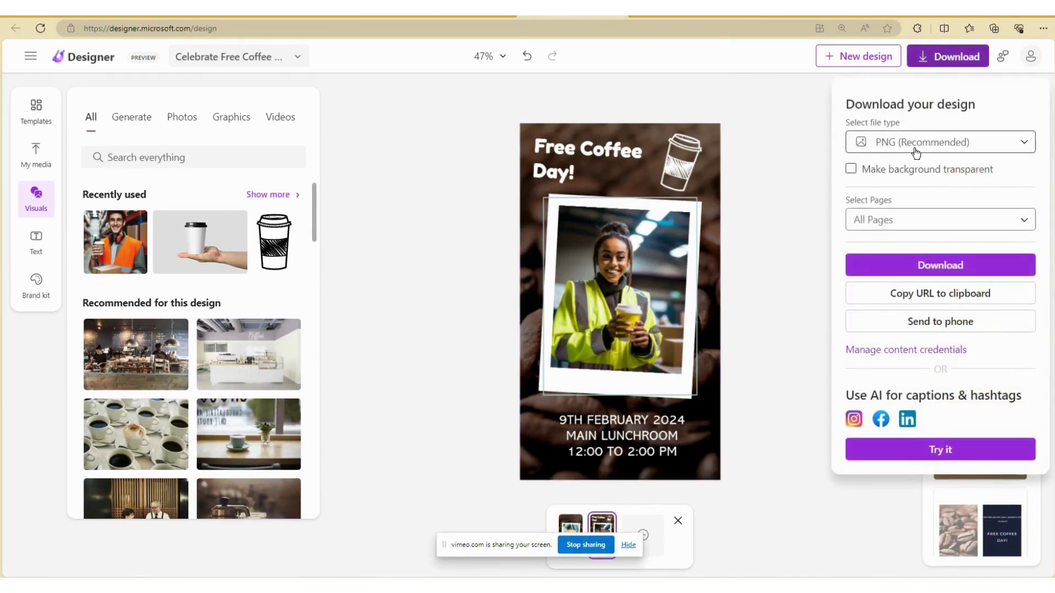
{"action": "left_click", "coordinate": [914, 146]}
{"action": "left_click", "coordinate": [903, 240]}
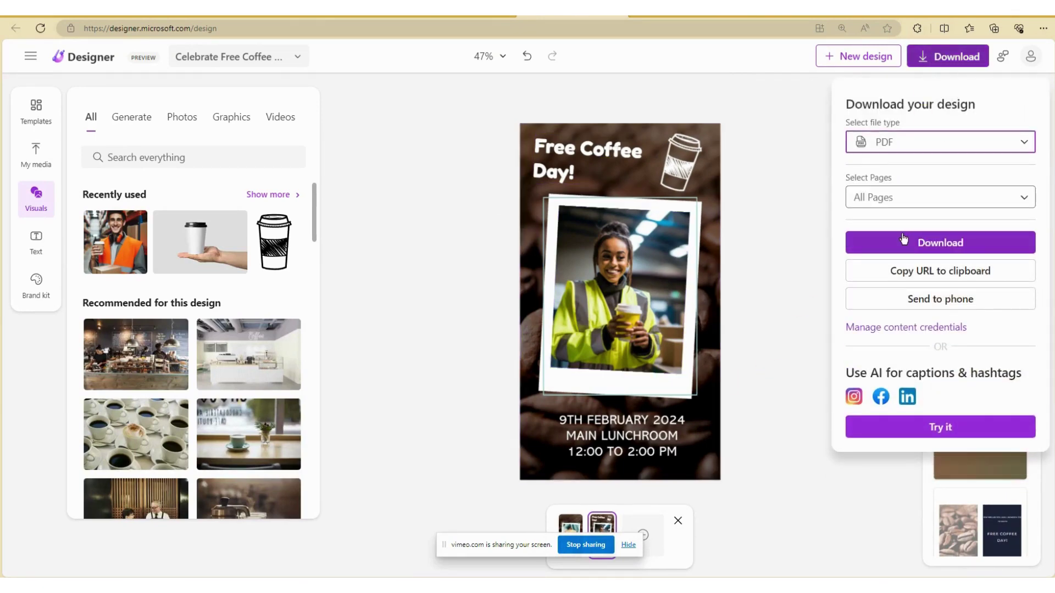
{"action": "left_click", "coordinate": [907, 243]}
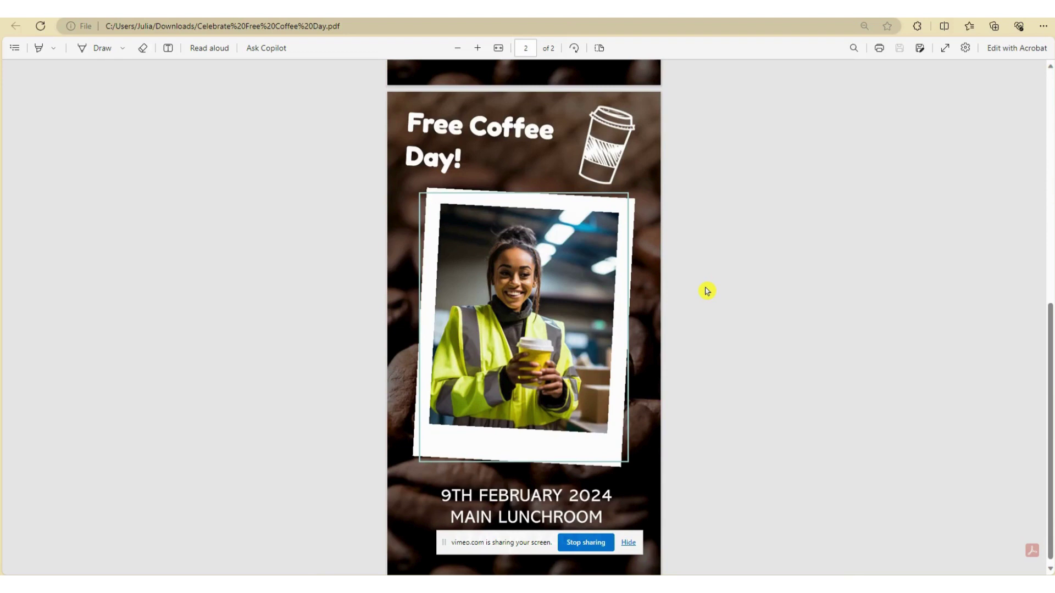
{"action": "scroll", "coordinate": [707, 291], "scroll_direction": "down", "scroll_amount": 1}
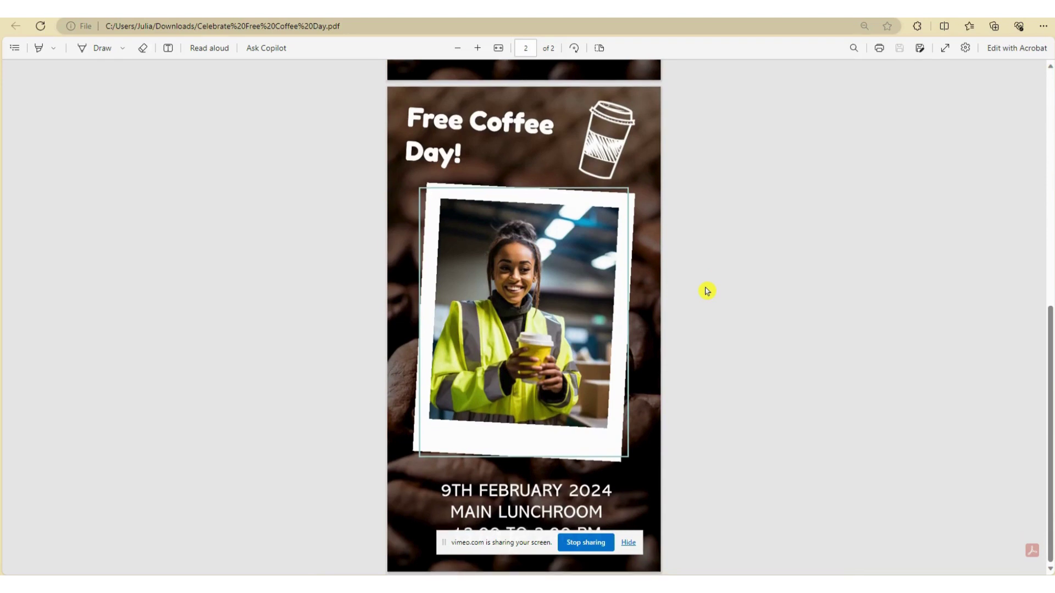